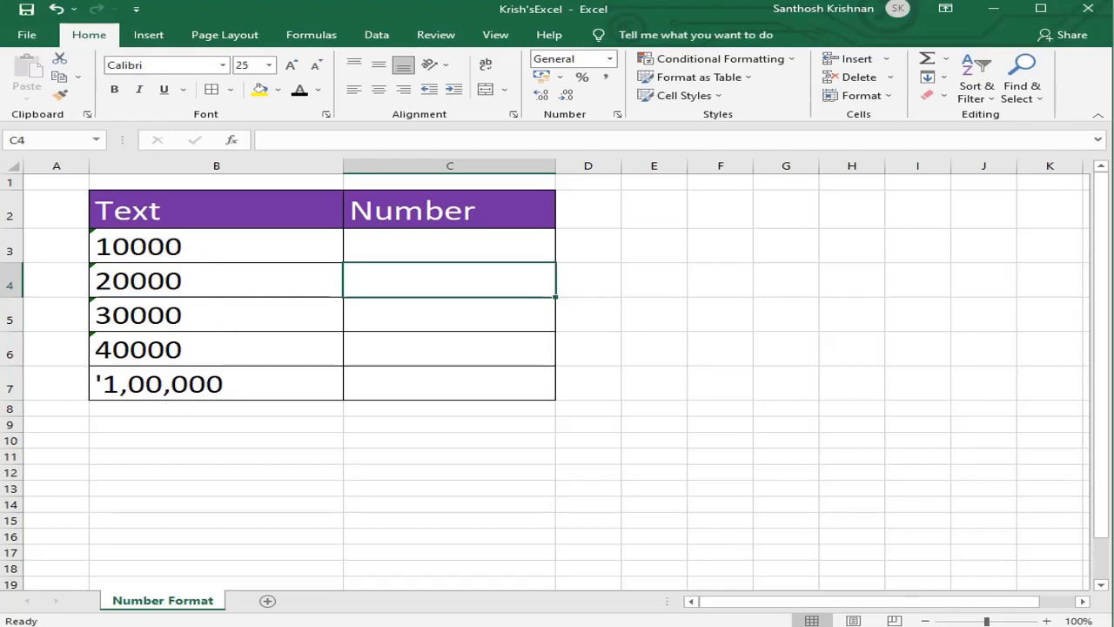
Read the list of text-to-number conversion methods in Notepad and return to the Excel worksheet.
key(alt+Tab)
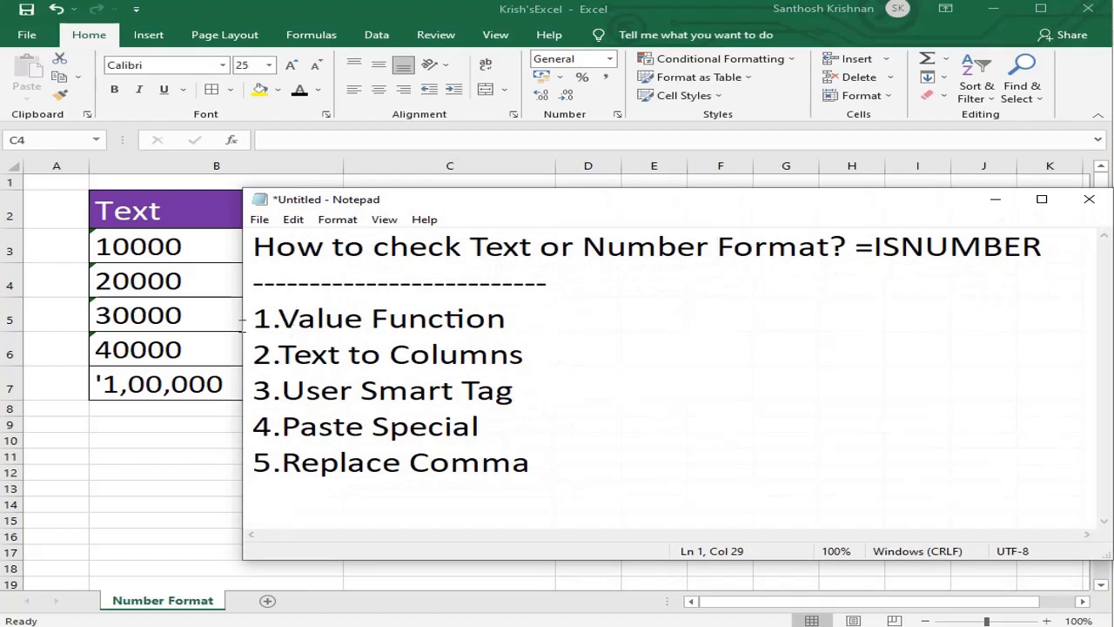
key(alt+Tab)
click(177, 246)
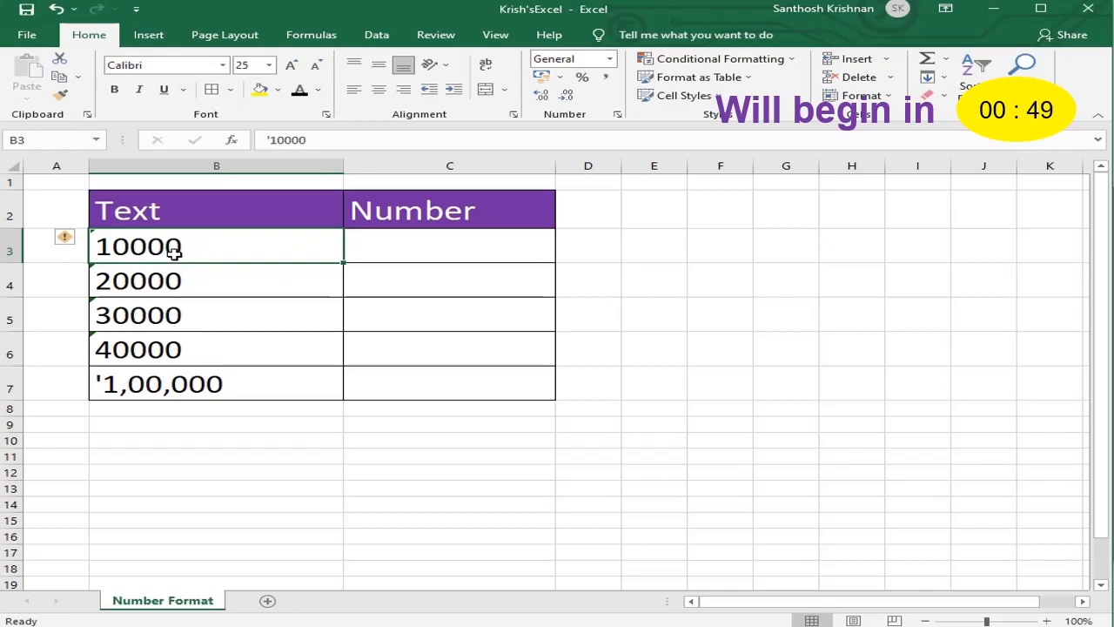
key(alt+Tab)
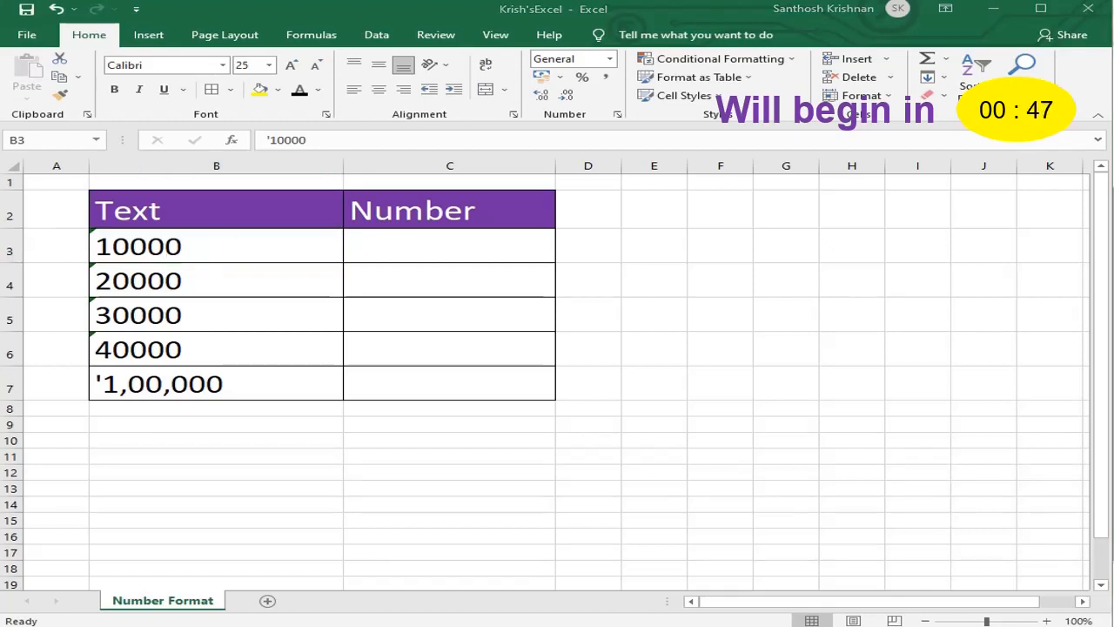
click(186, 246)
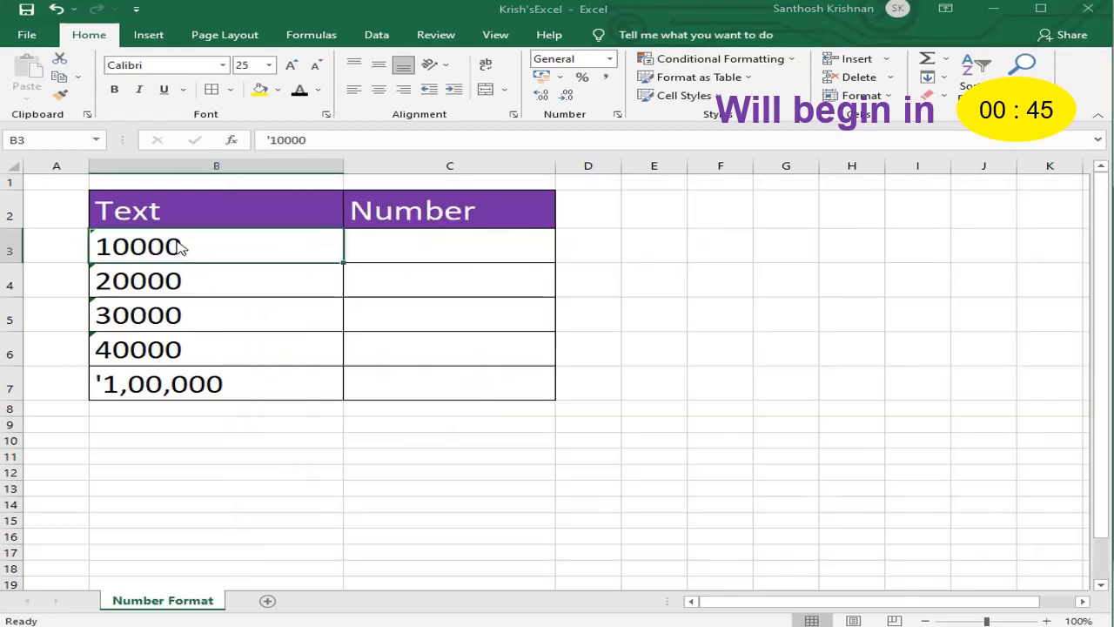
key(alt+Tab)
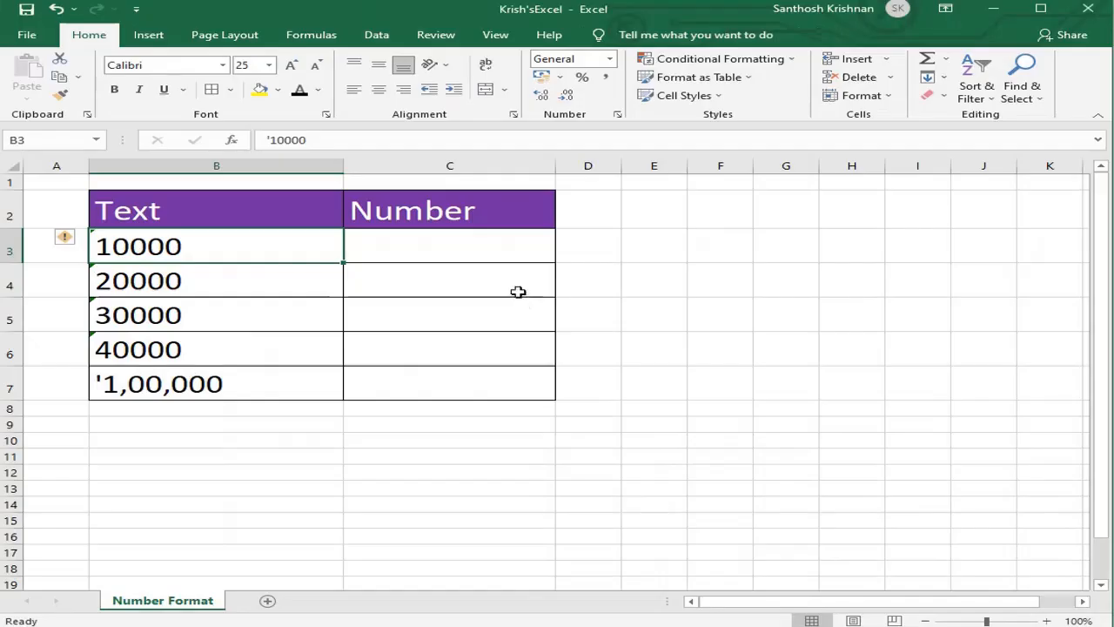
Enter =ISNUMBER(B3) in cell C3 to test whether the first value in the Text column is a number.
click(517, 249)
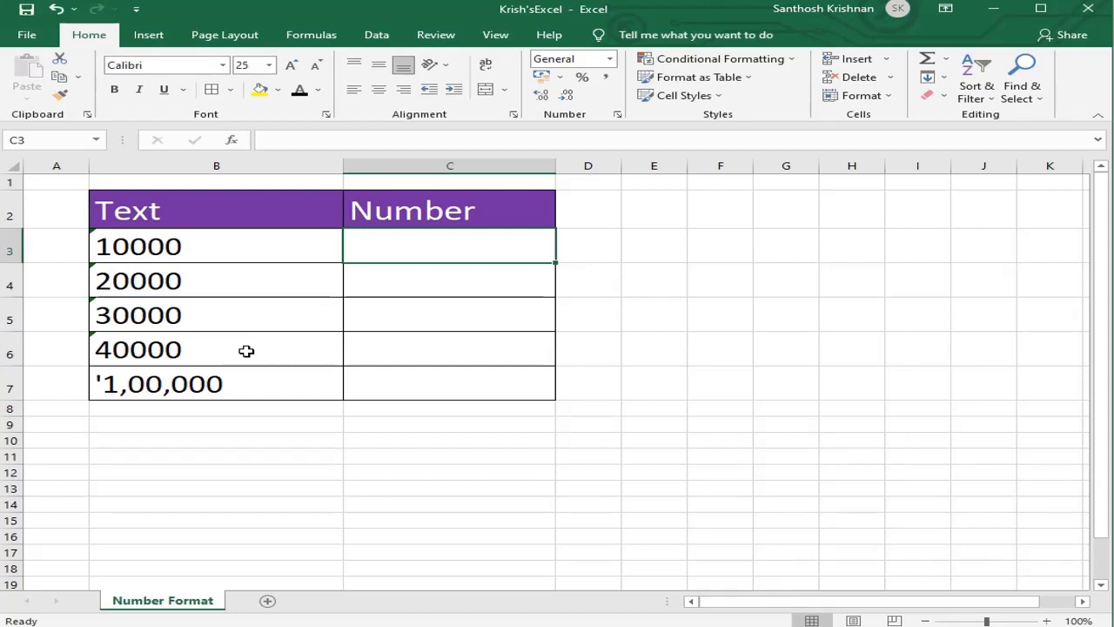
text(=)
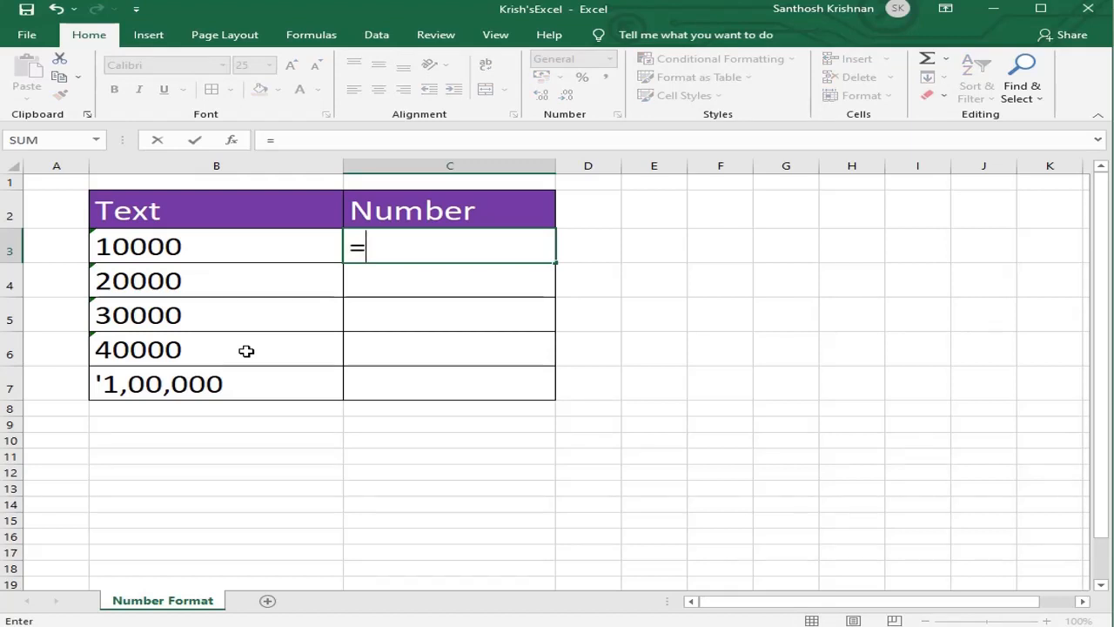
text(ISNUMBER)
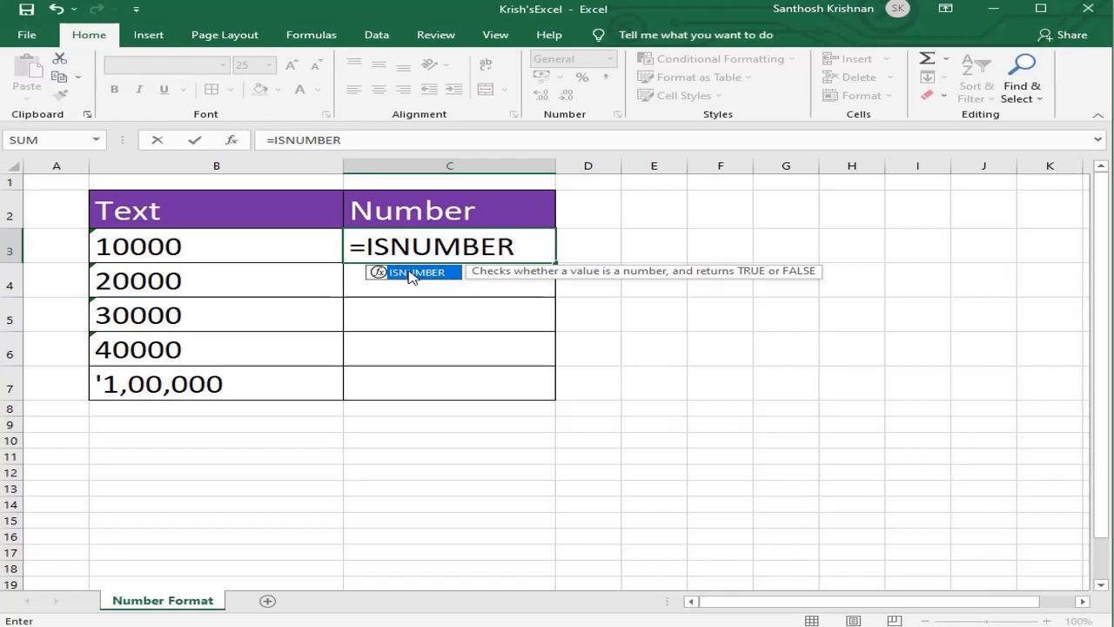
double_click(412, 272)
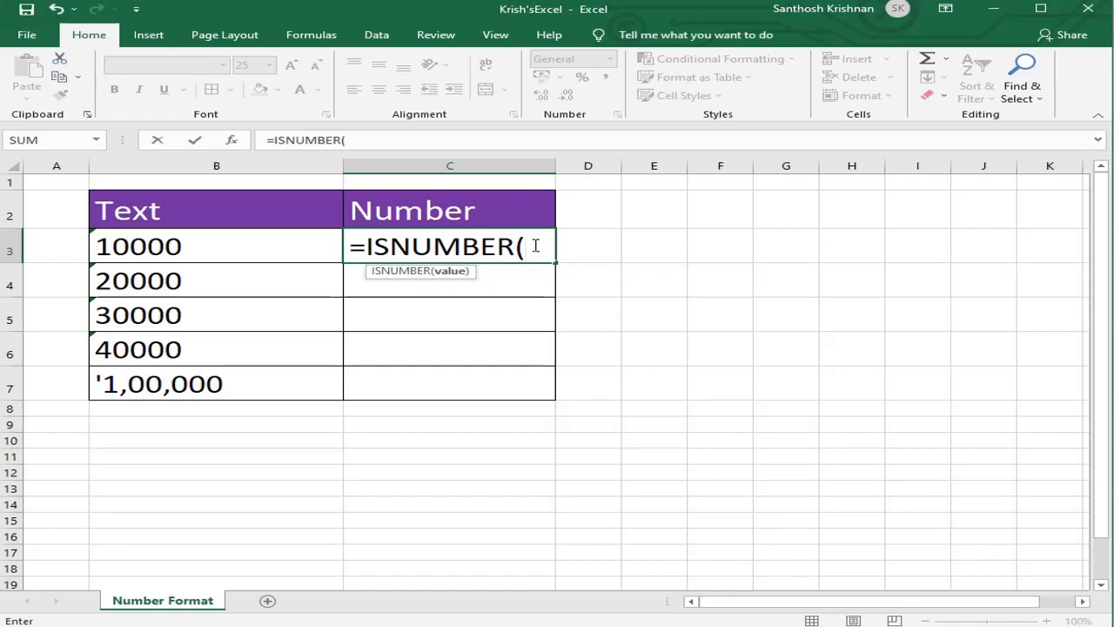
click(269, 248)
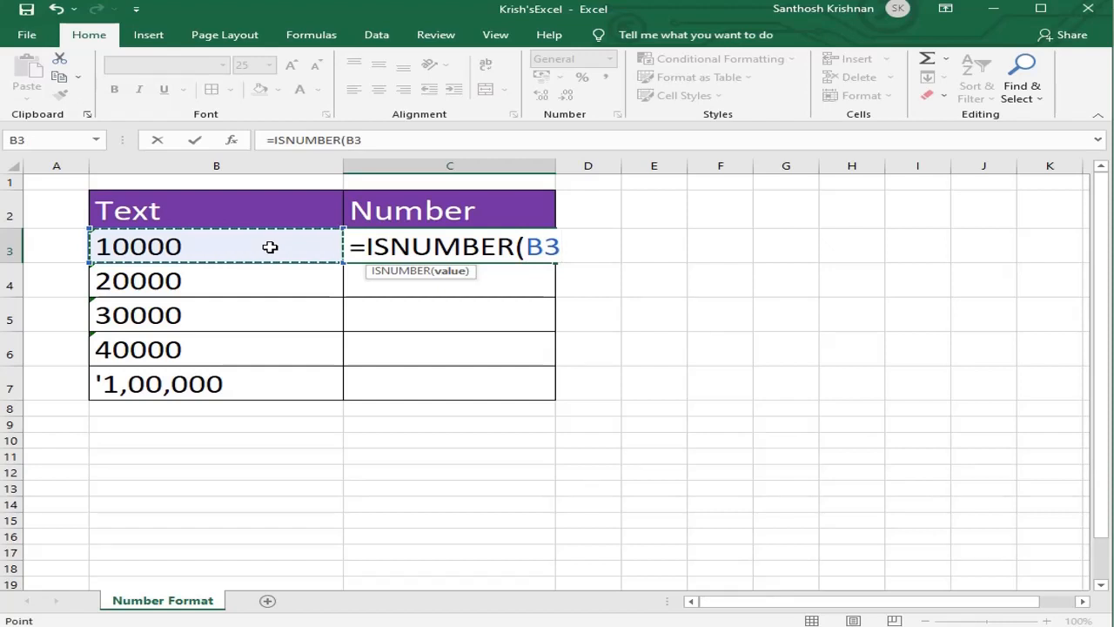
text())
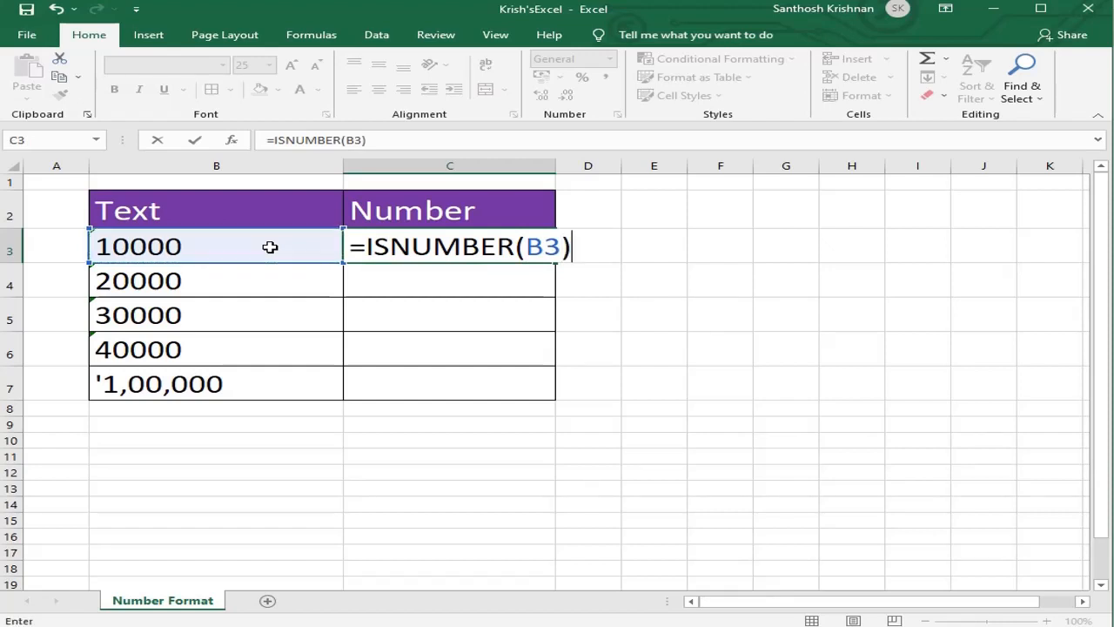
key(Return)
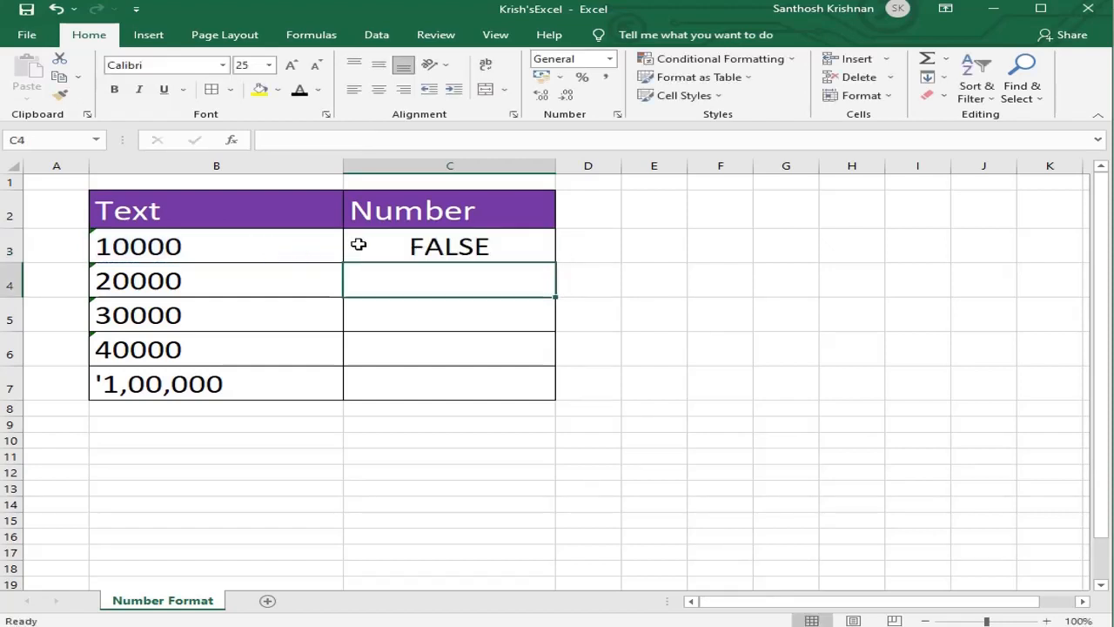
Fill the ISNUMBER formula from C3 down to C7, and clear the test results from the Number column.
click(361, 246)
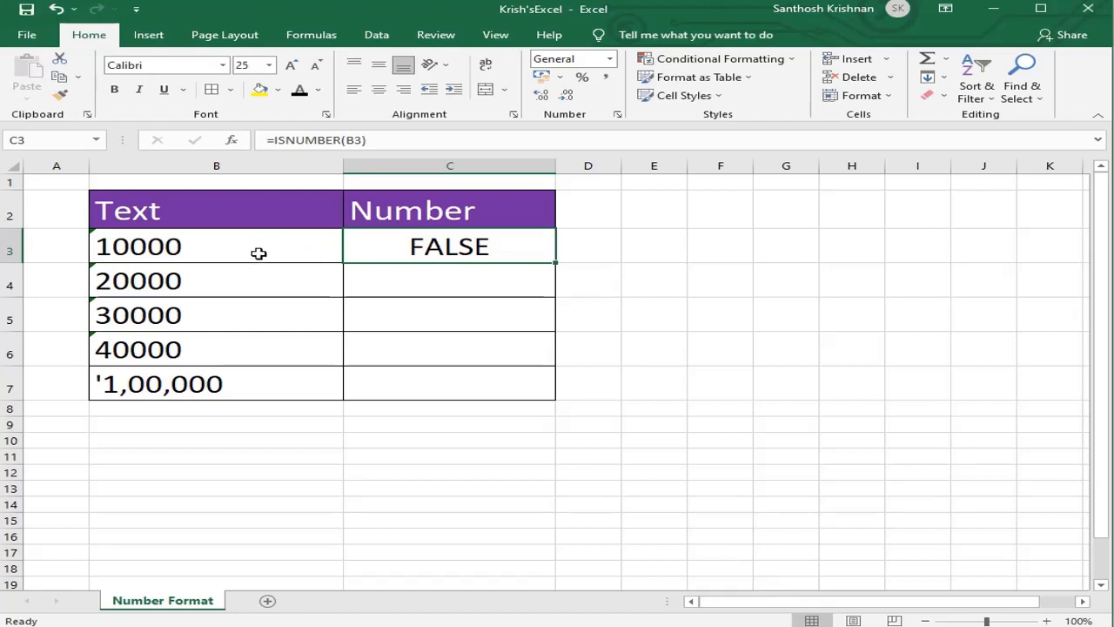
drag(416, 248, 417, 386)
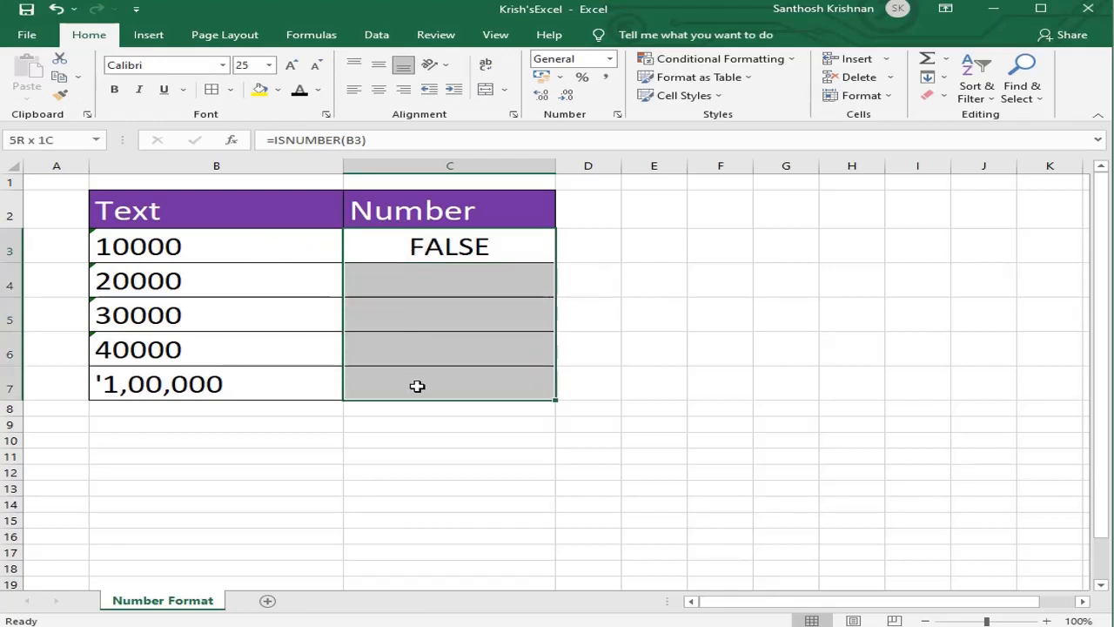
key(ctrl+d)
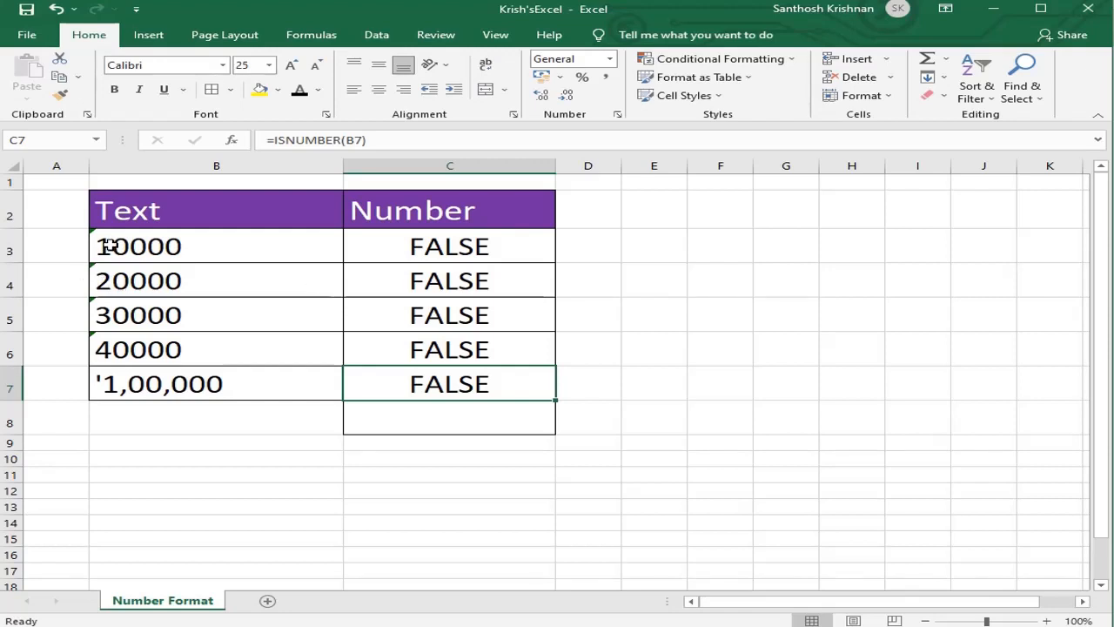
click(106, 342)
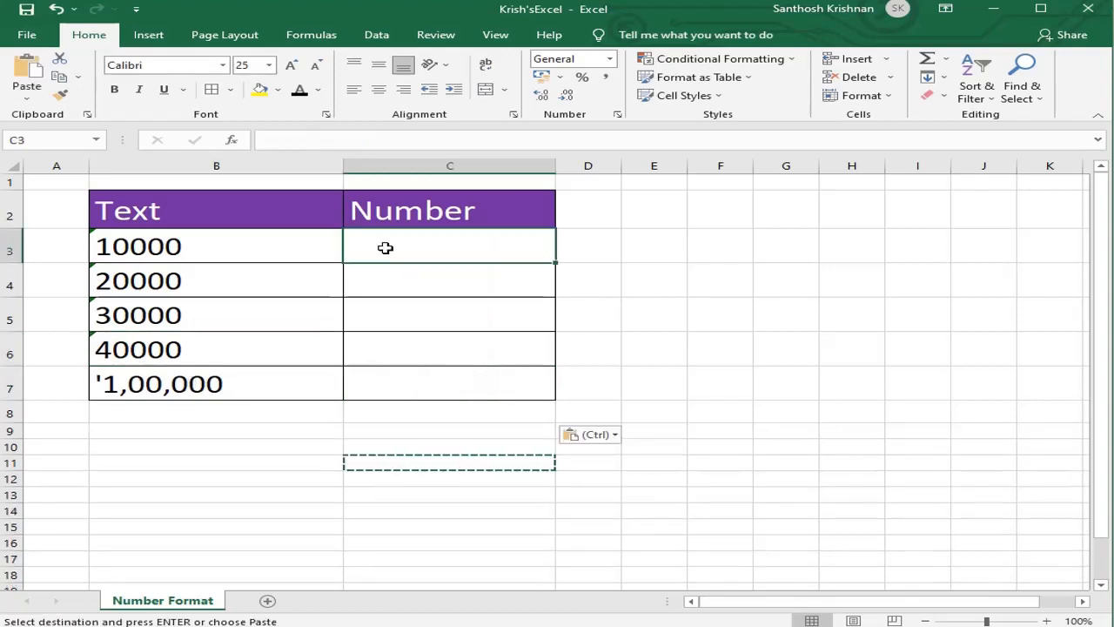
key(Escape)
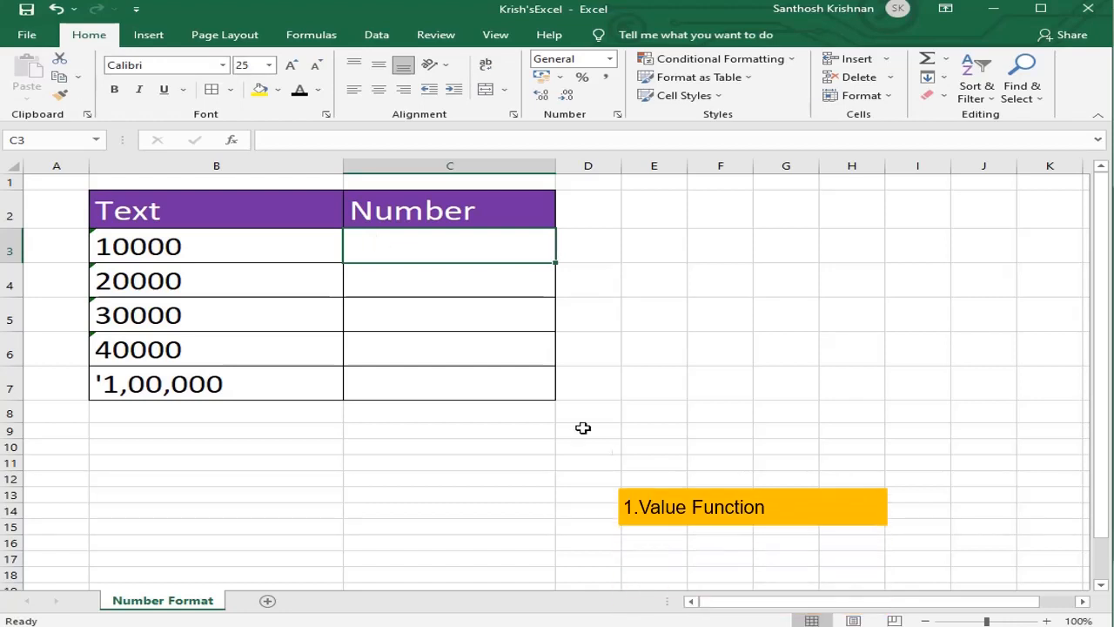
Convert the text in B3 to a number by entering =VALUE(B3) in cell C3.
click(219, 238)
click(408, 236)
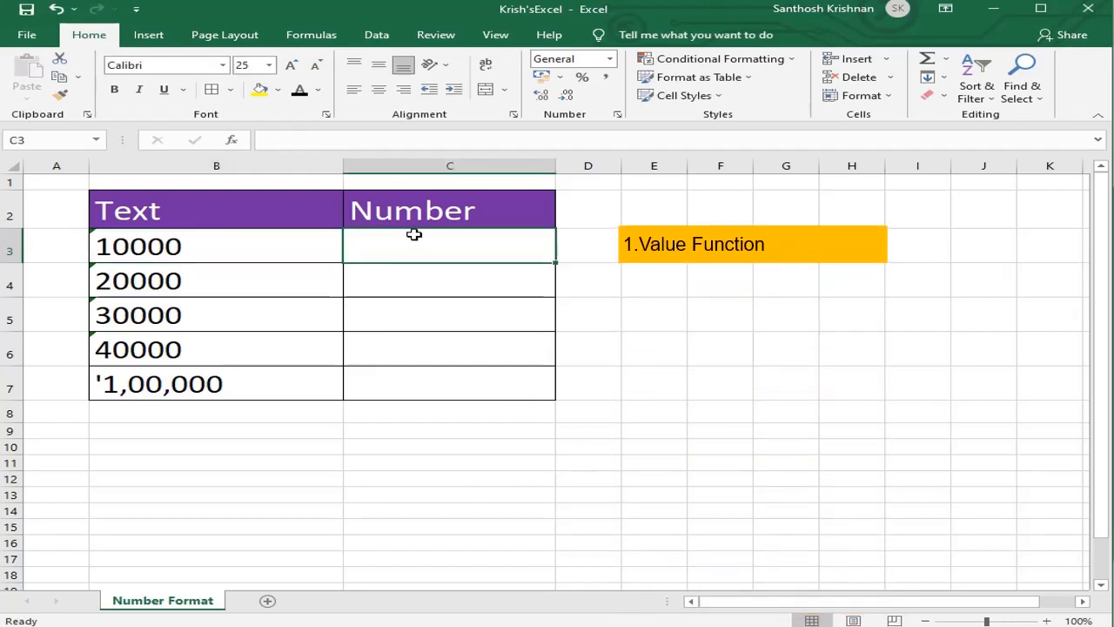
text(=Value)
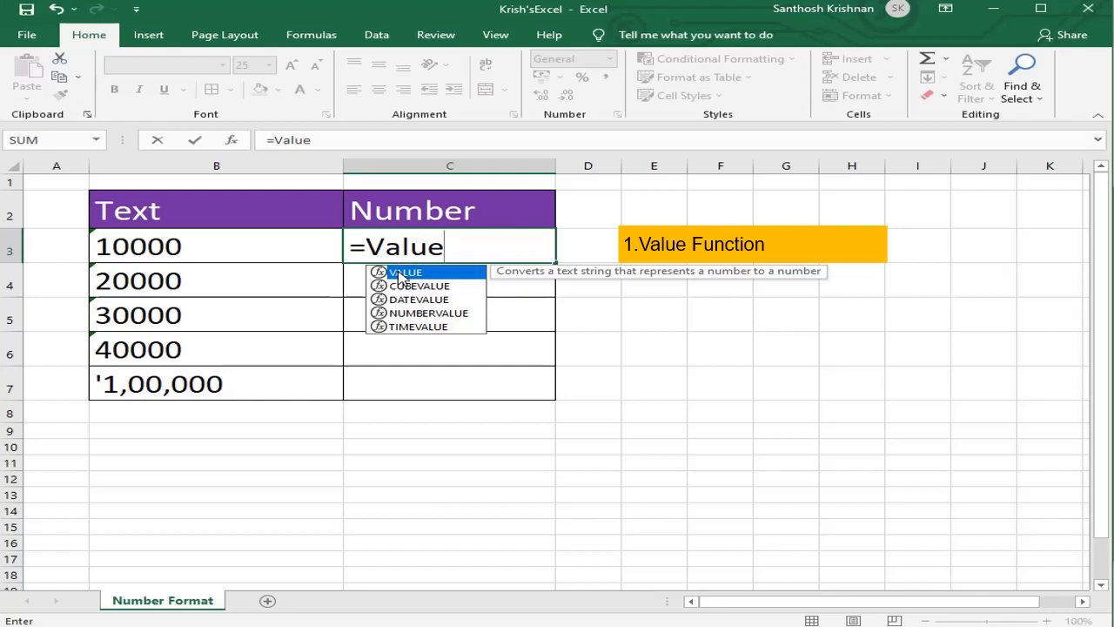
double_click(400, 272)
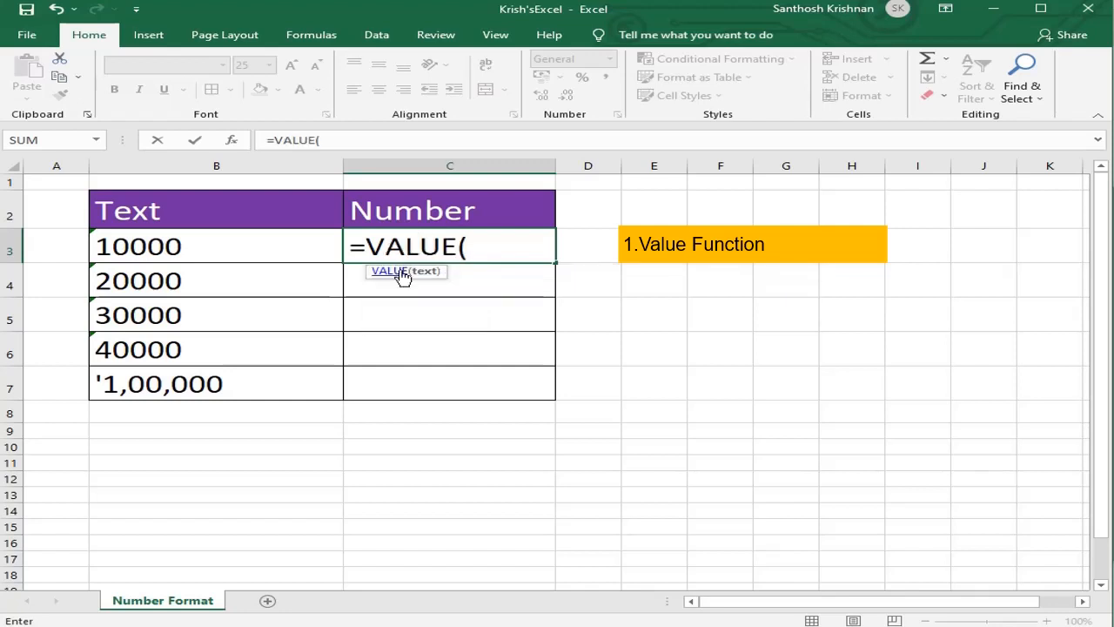
click(292, 250)
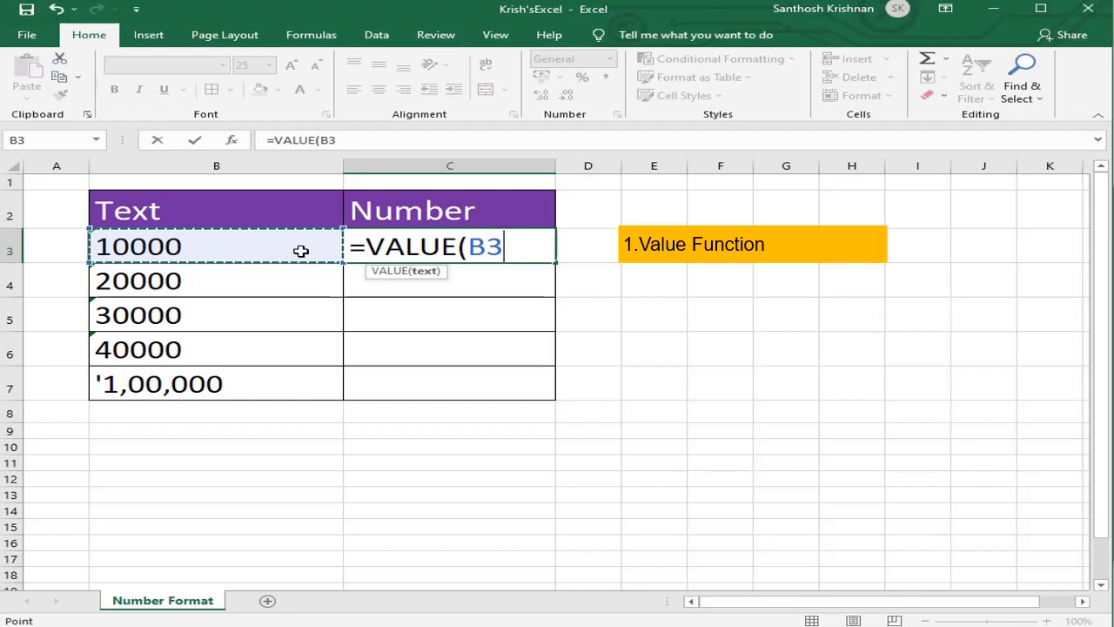
text())
click(301, 250)
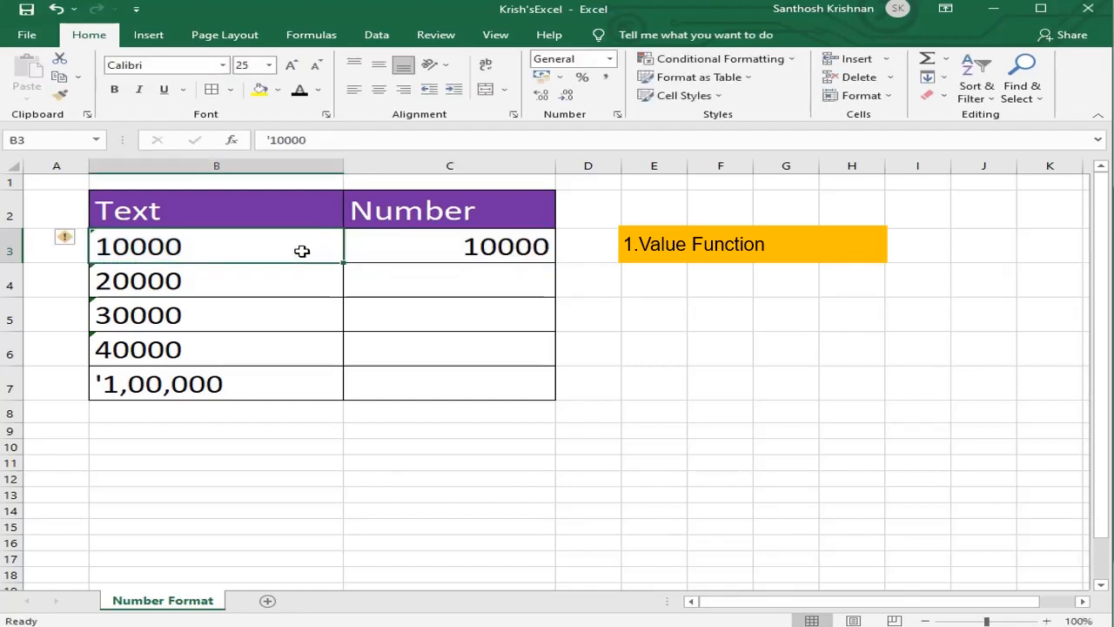
key(Right)
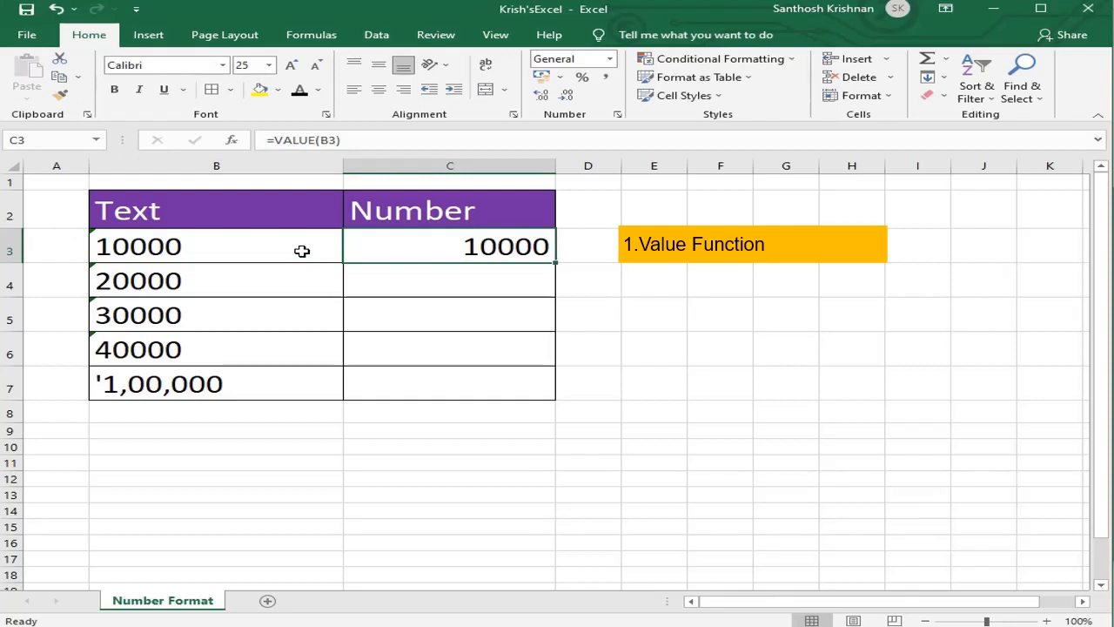
click(304, 247)
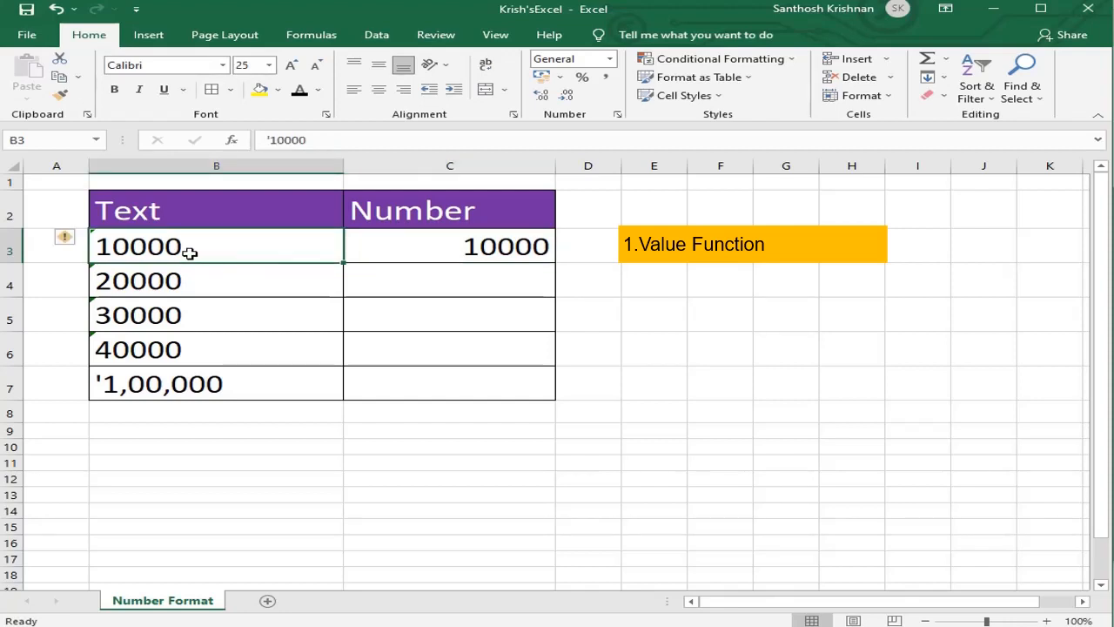
click(509, 246)
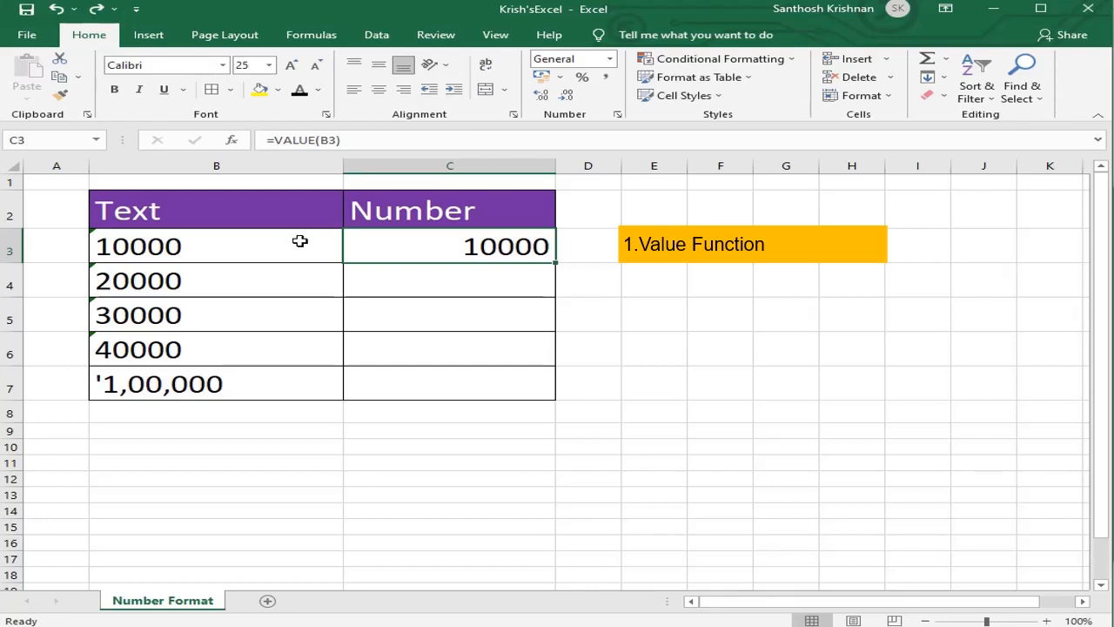
Convert B4 to a number in place with Text to Columns, using Delimited, the Tab delimiter and the General data format.
click(301, 274)
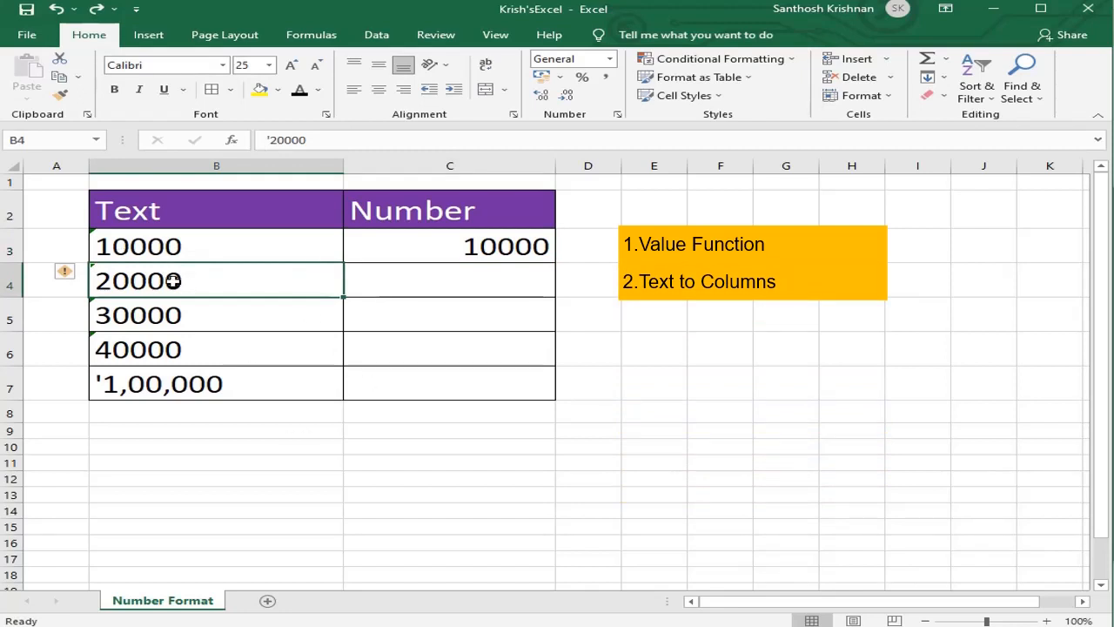
click(383, 38)
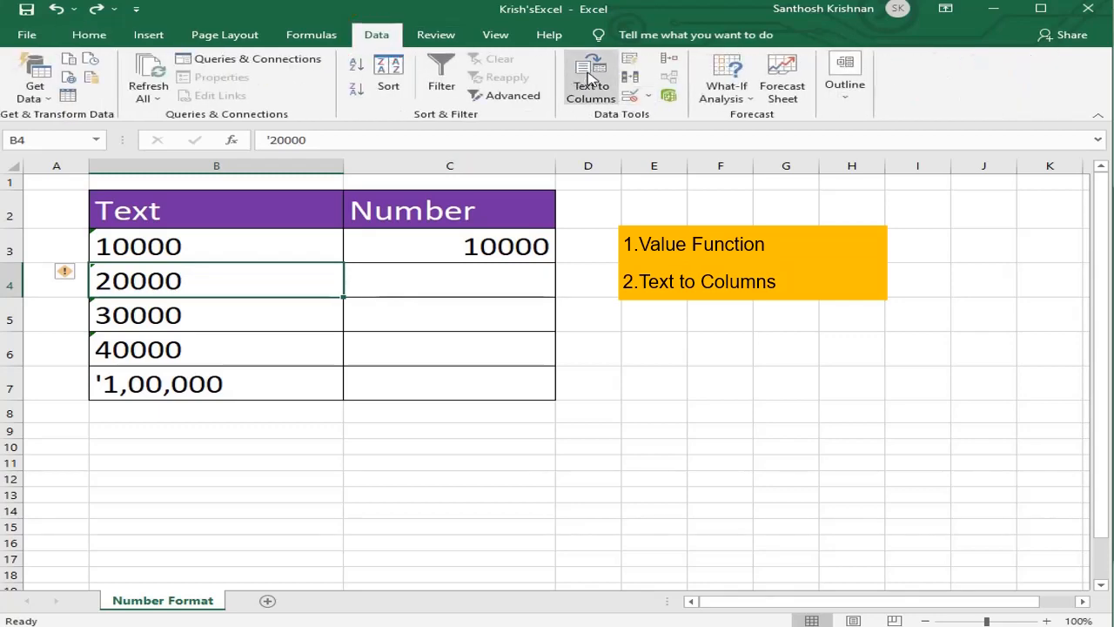
click(591, 73)
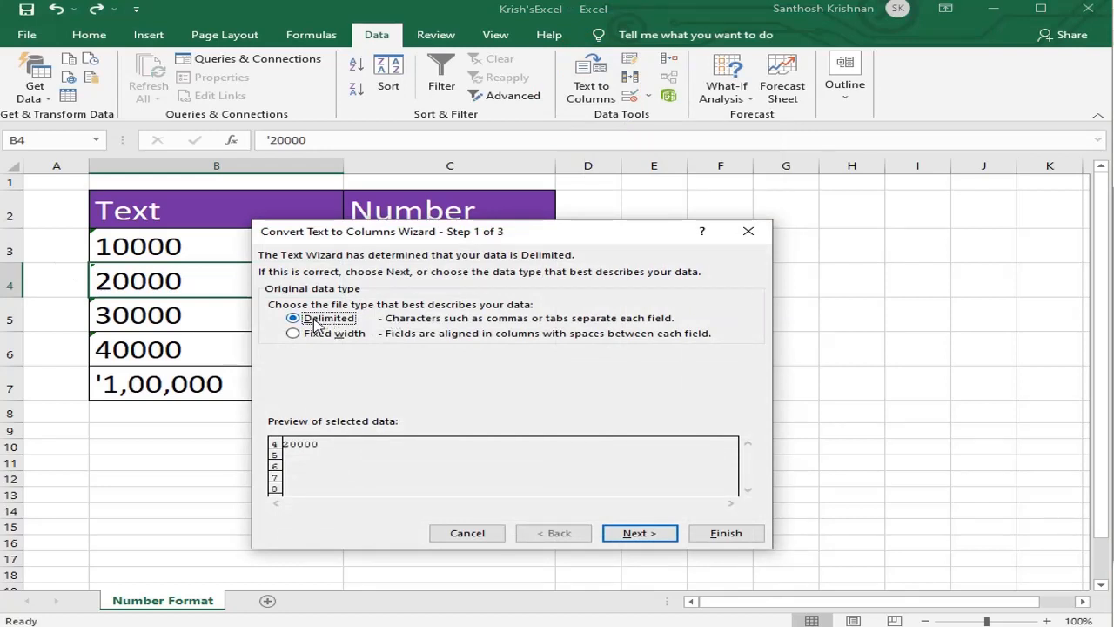
click(638, 533)
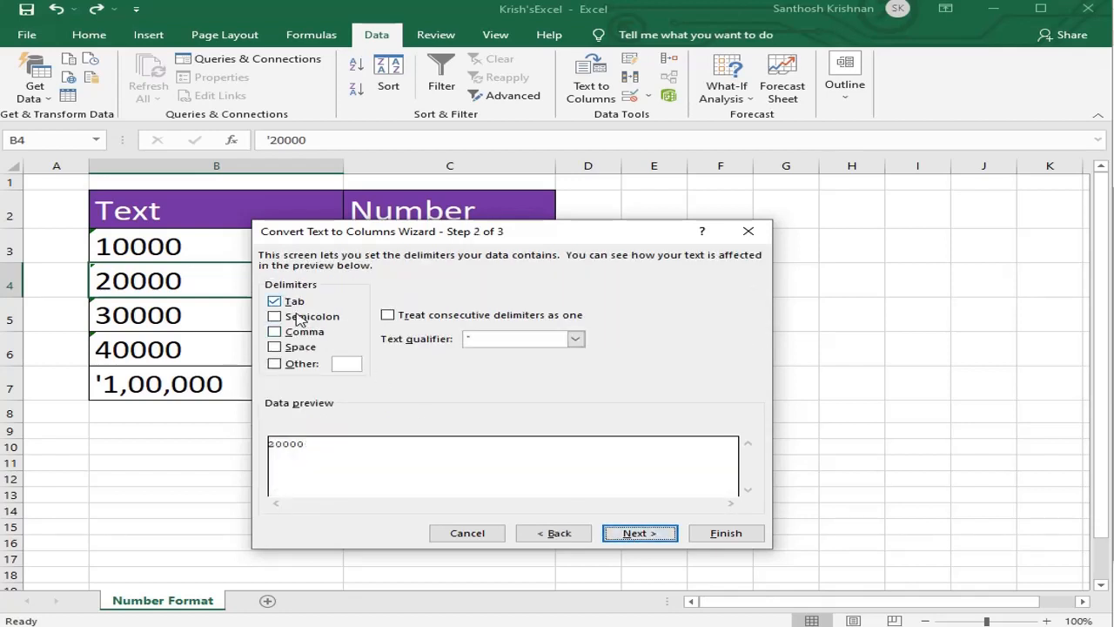
click(638, 533)
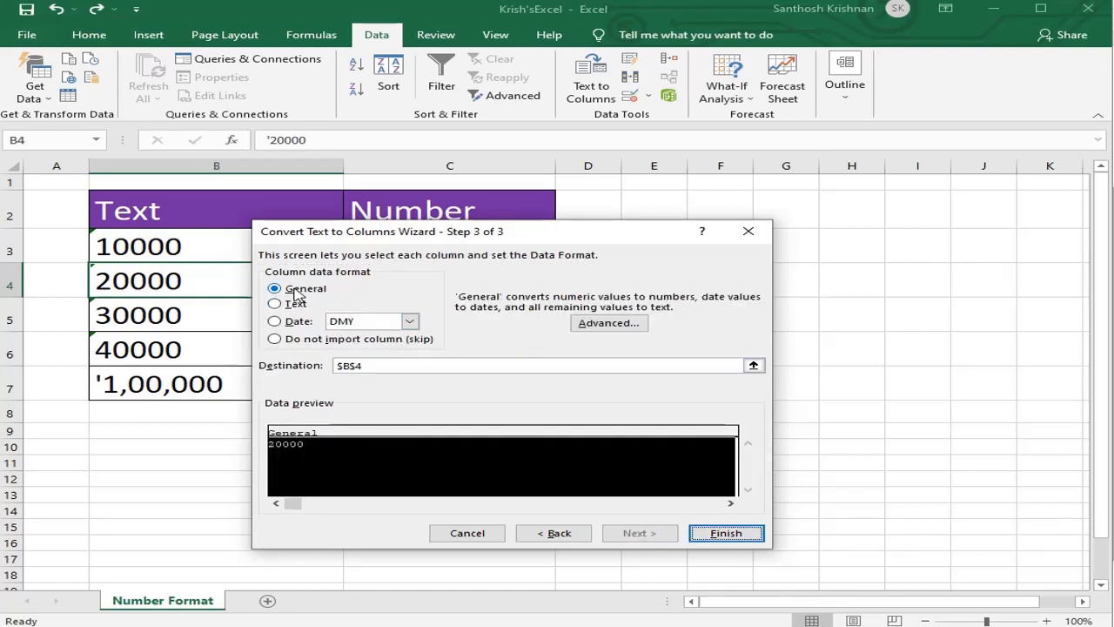
click(726, 534)
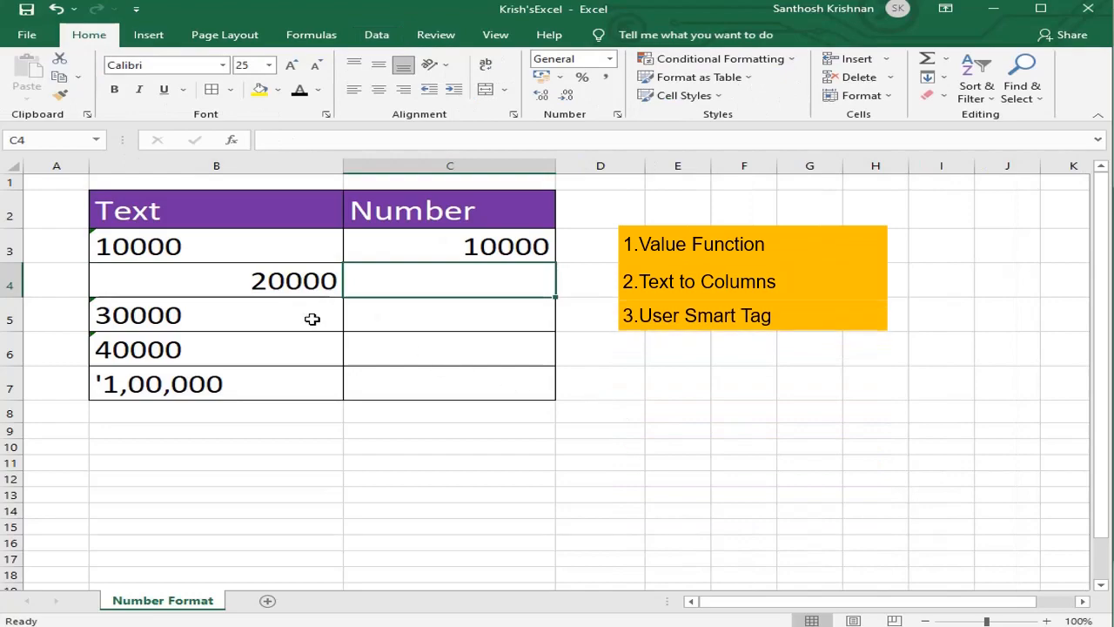
Convert the number stored as text in B5 to a number through its error-checking smart tag.
click(312, 319)
mouse_move(70, 309)
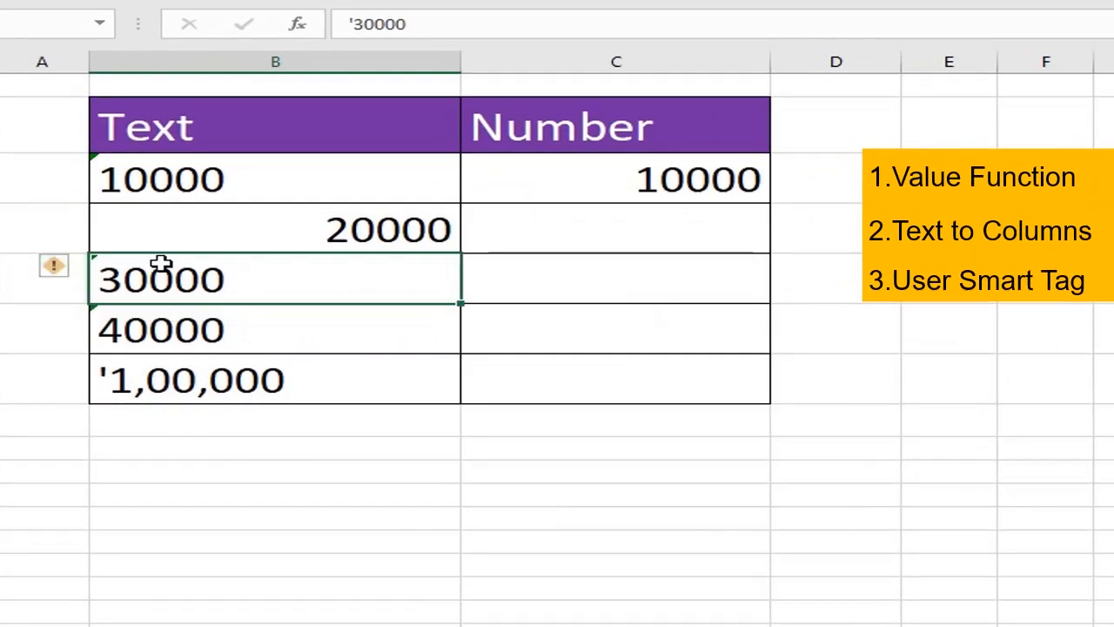
click(57, 268)
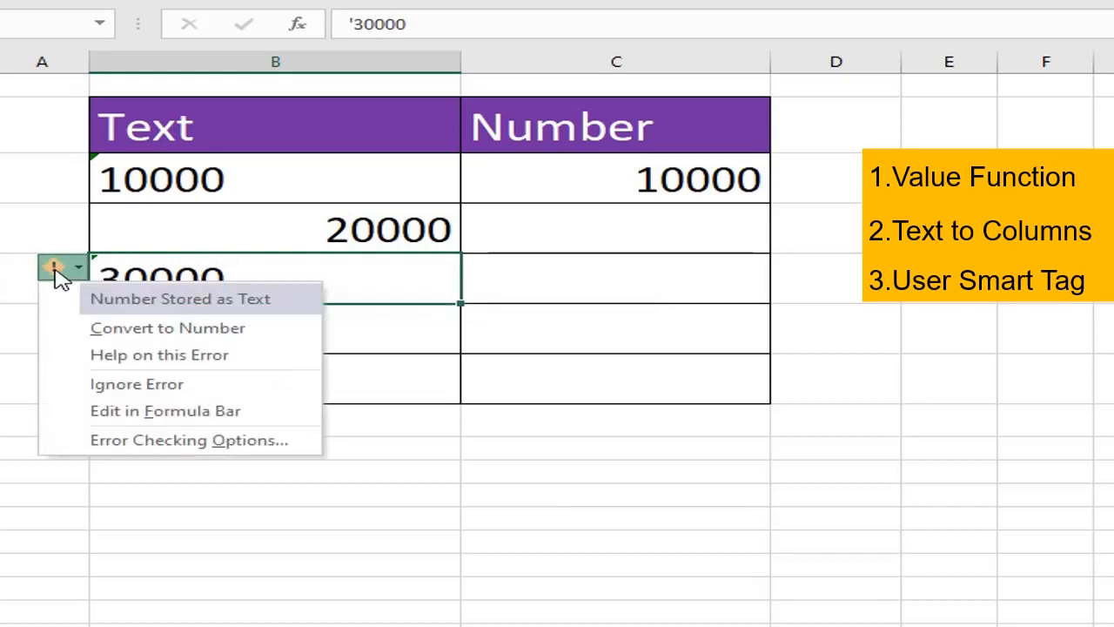
click(128, 328)
click(251, 230)
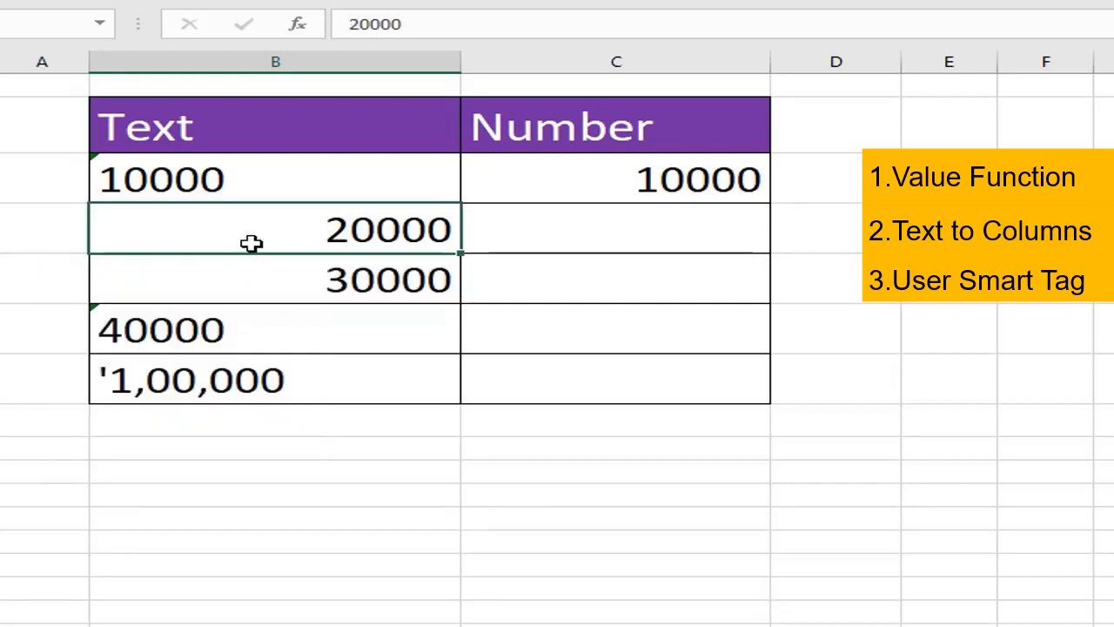
click(246, 270)
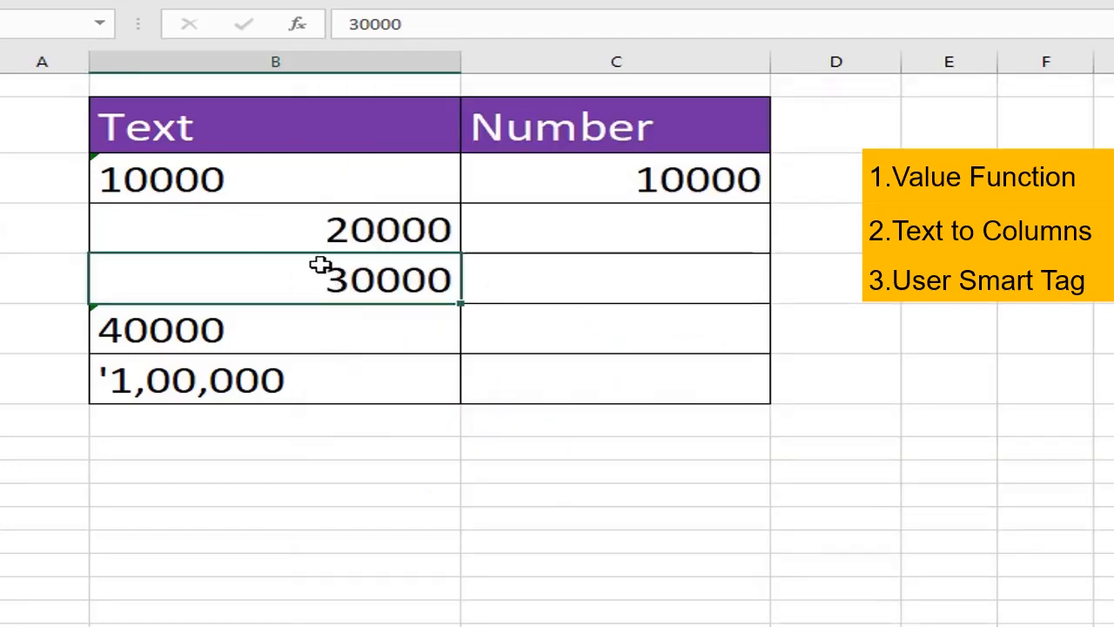
click(318, 235)
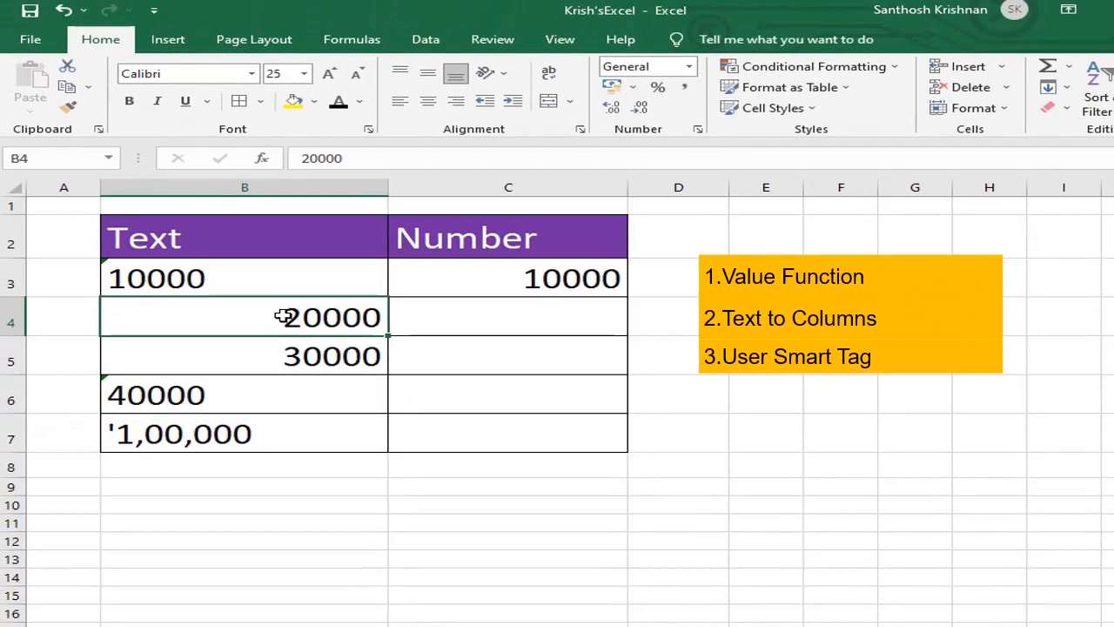
key(ctrl+space)
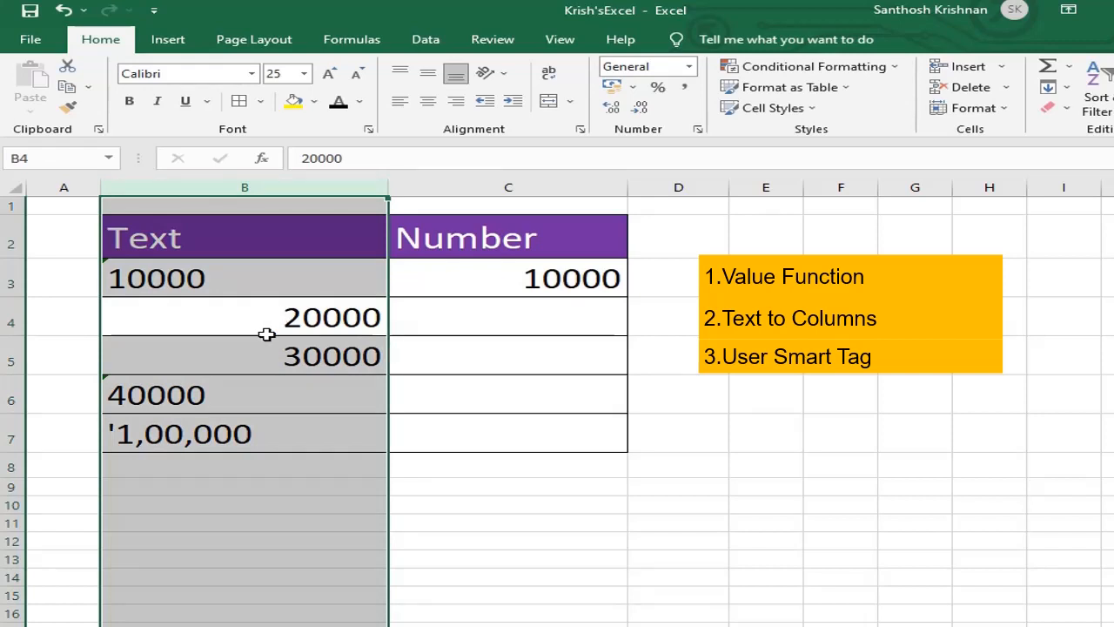
click(265, 346)
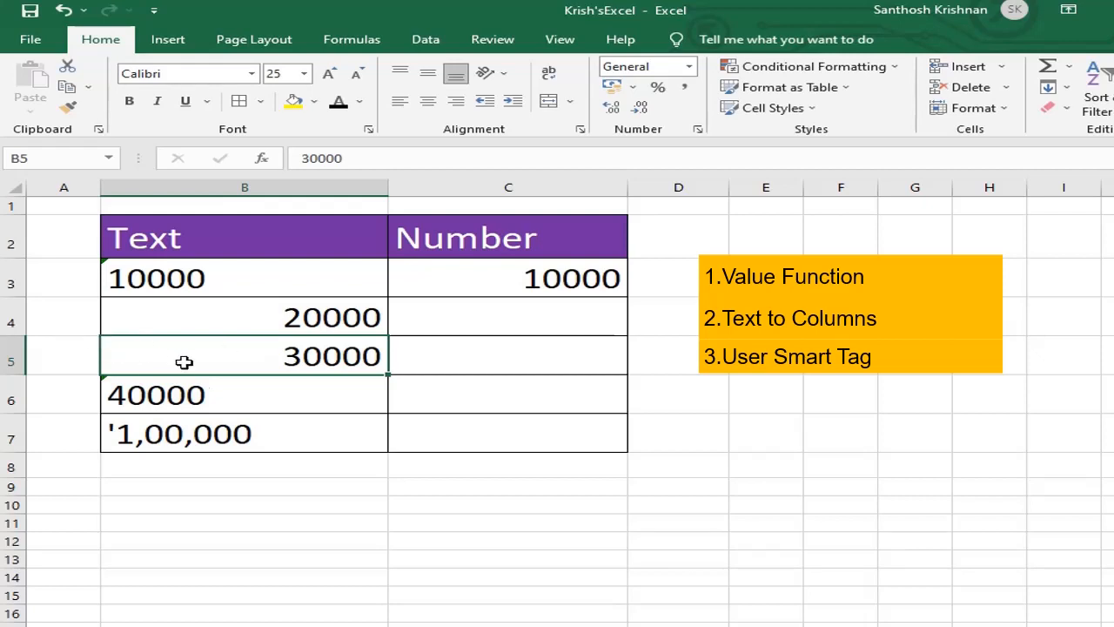
drag(197, 394, 174, 613)
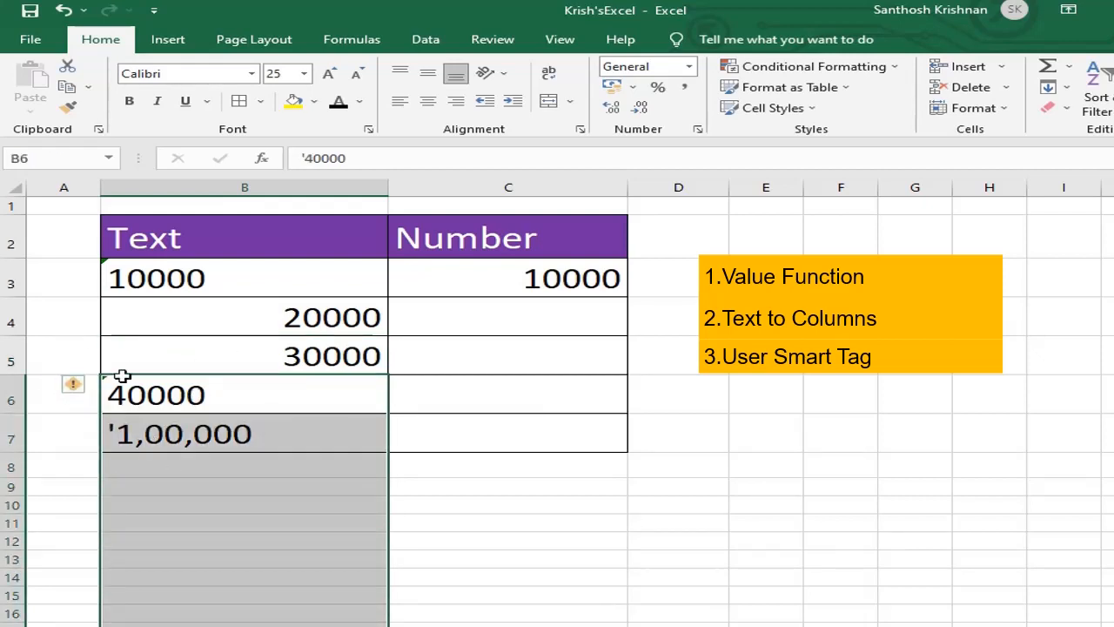
click(254, 380)
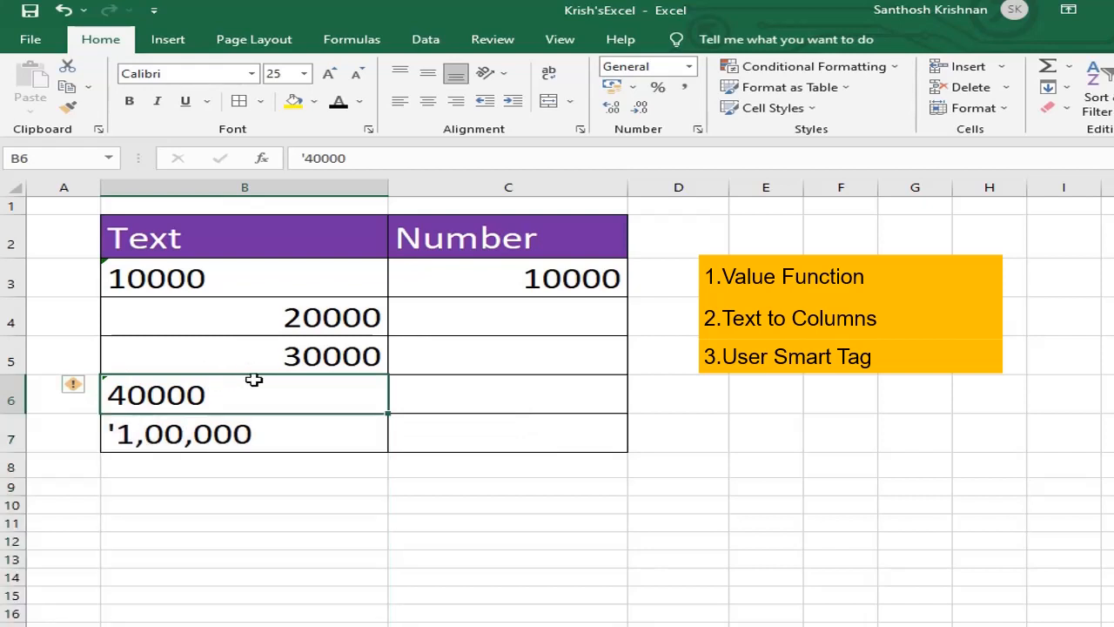
key(ctrl+space)
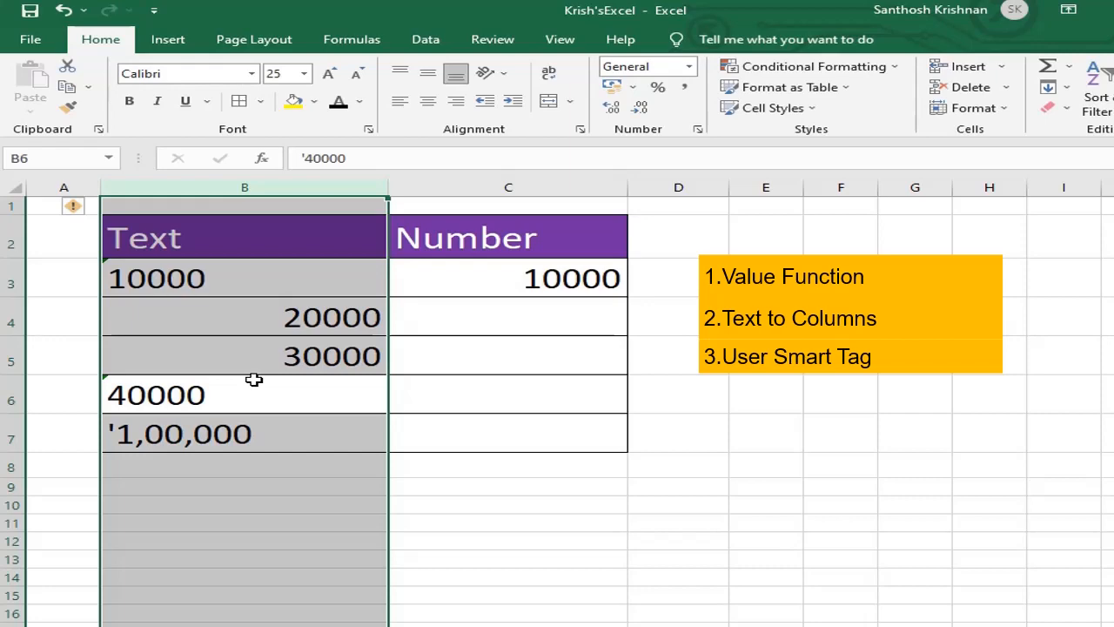
drag(218, 393, 224, 427)
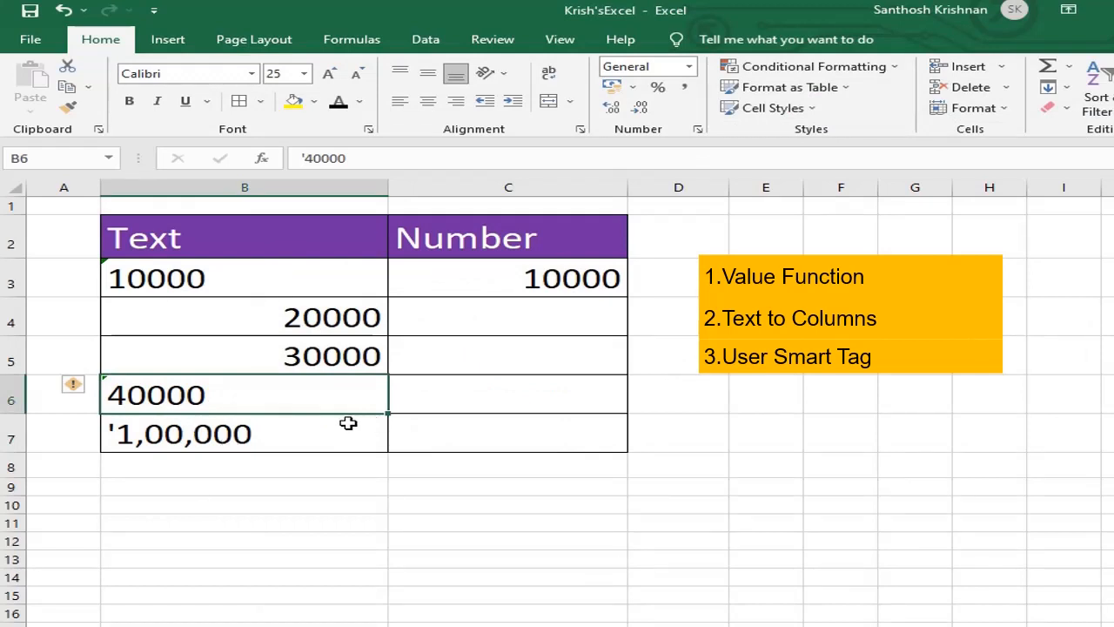
Undo the smart tag conversion of B5 and copy the blank cell E6.
key(ctrl+z)
click(757, 396)
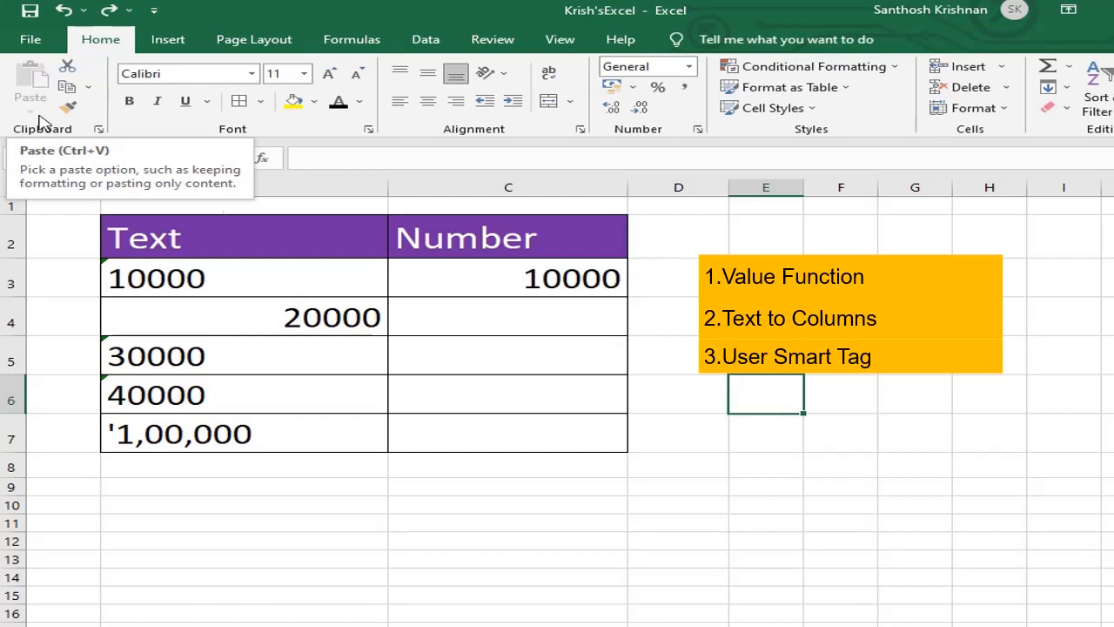
key(ctrl+c)
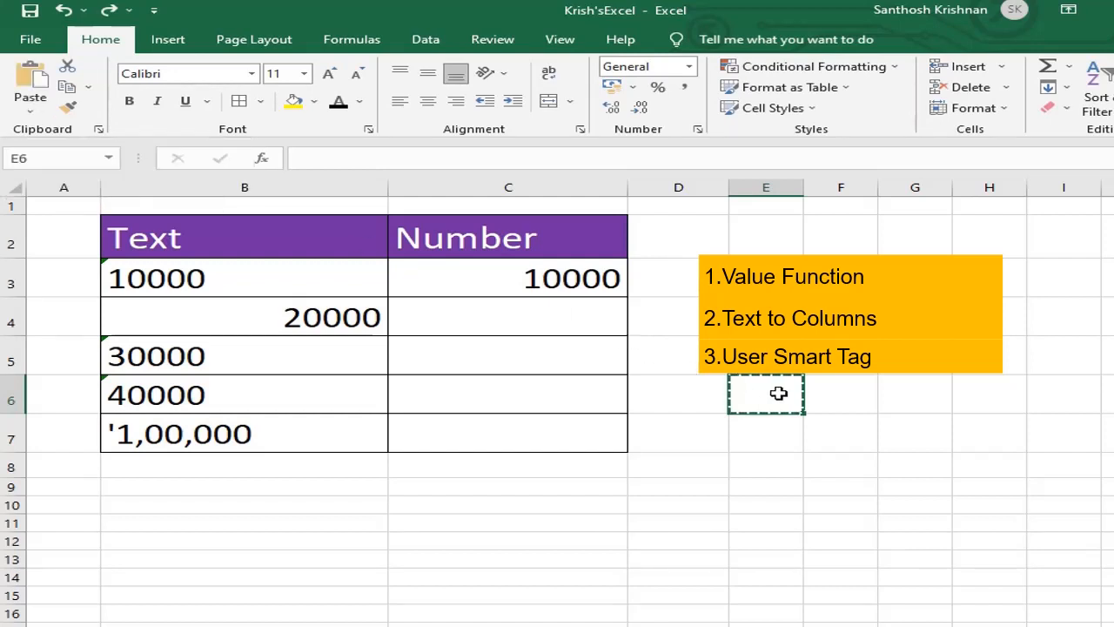
Convert B6 to a number by pasting the copied blank cell onto it with Paste Special, using Values and the Add operation, and select B7.
click(31, 98)
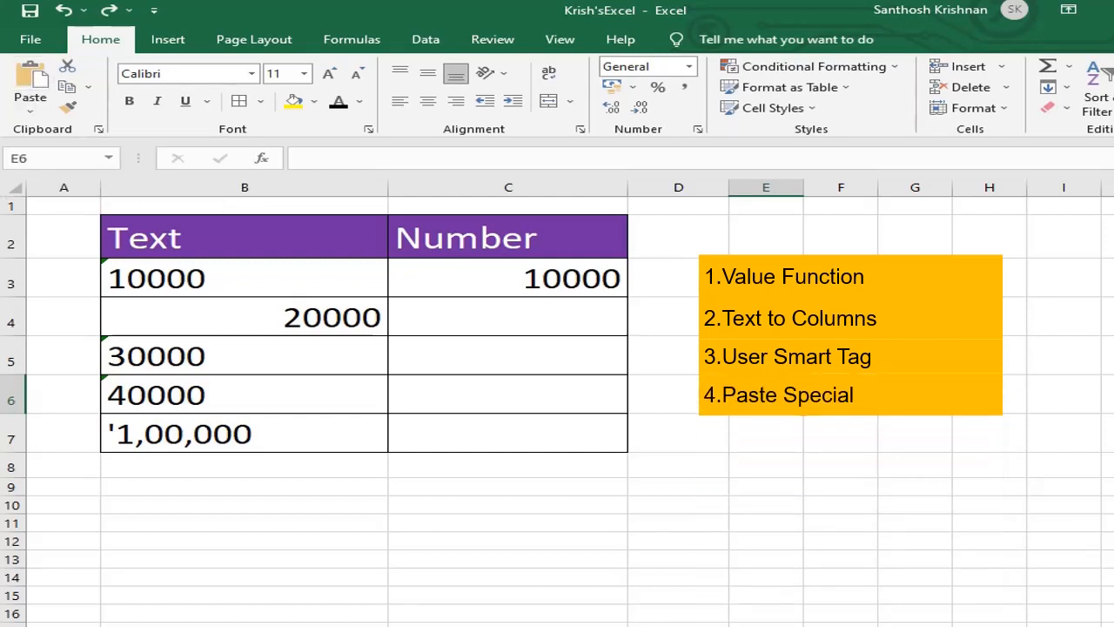
click(269, 385)
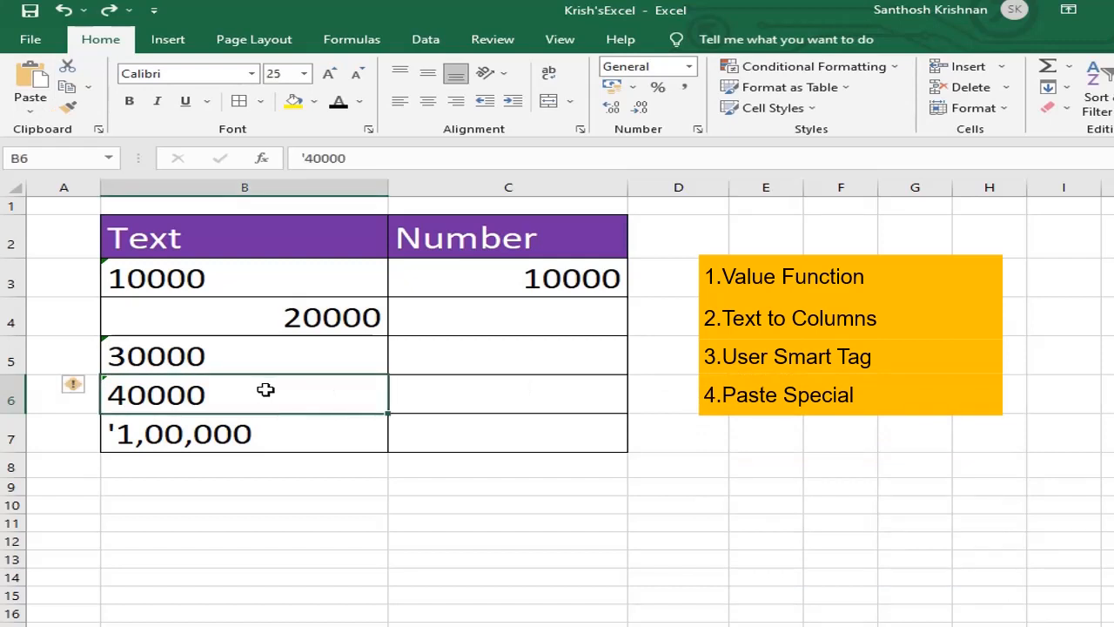
click(32, 106)
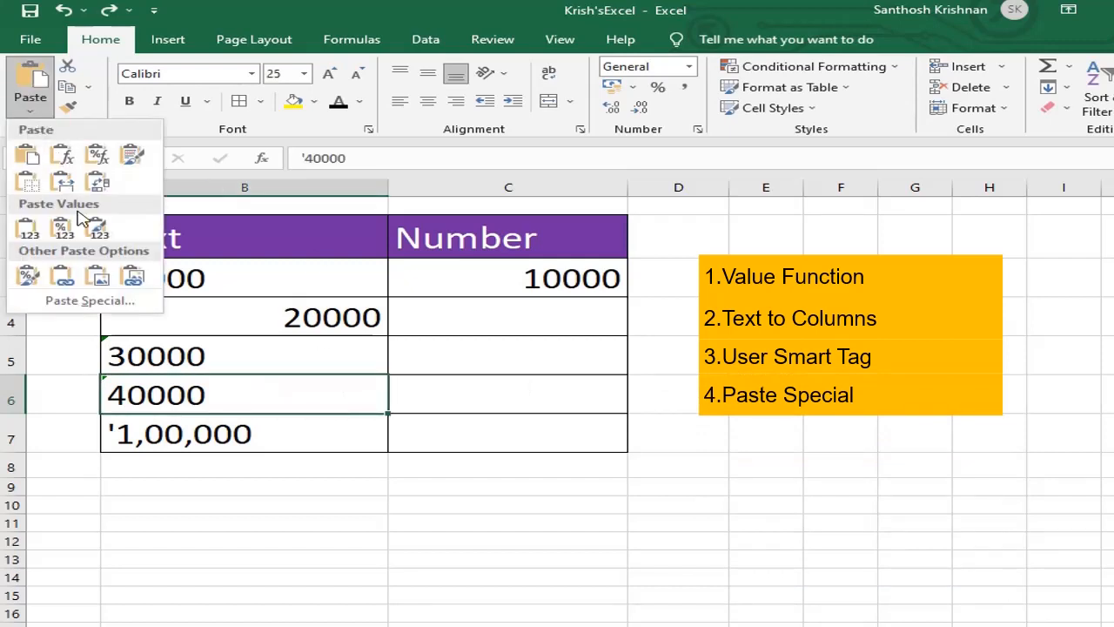
click(80, 301)
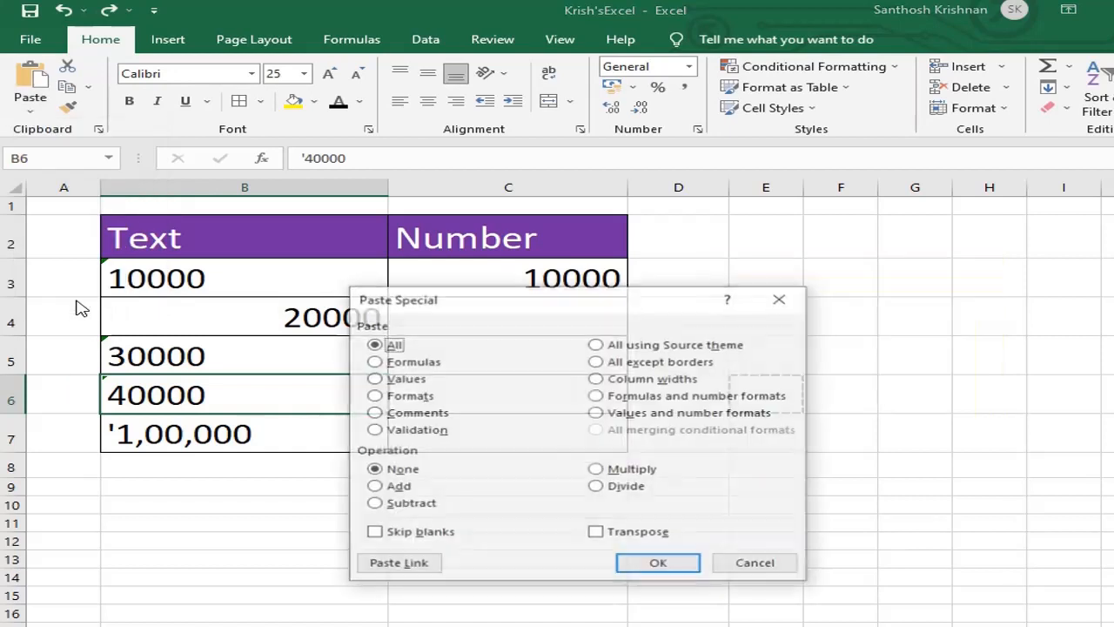
click(399, 489)
click(383, 380)
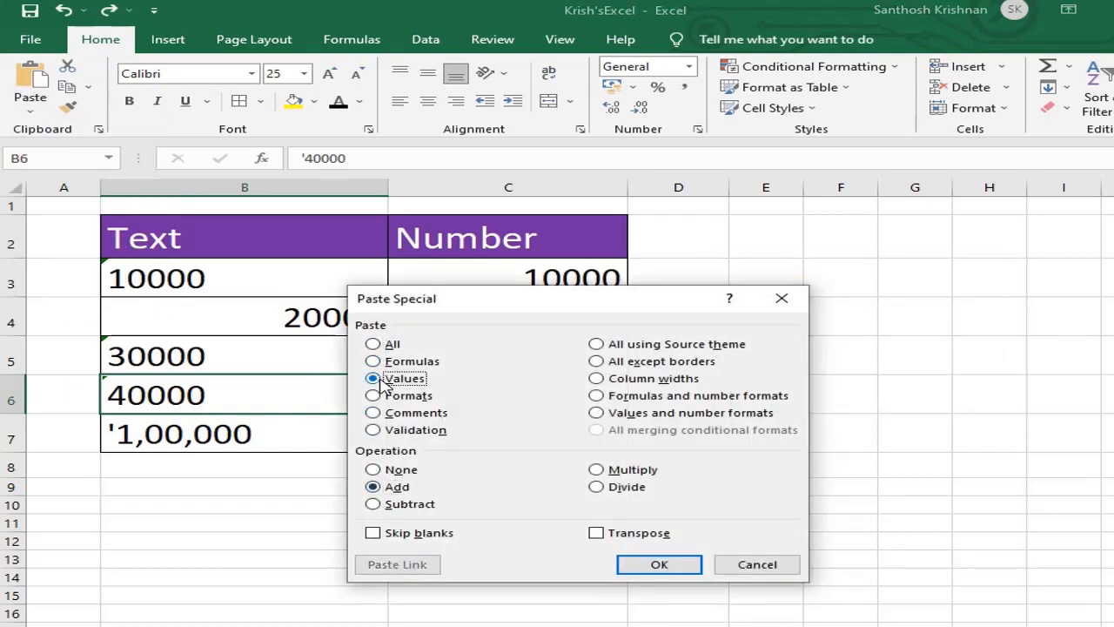
drag(480, 304, 544, 402)
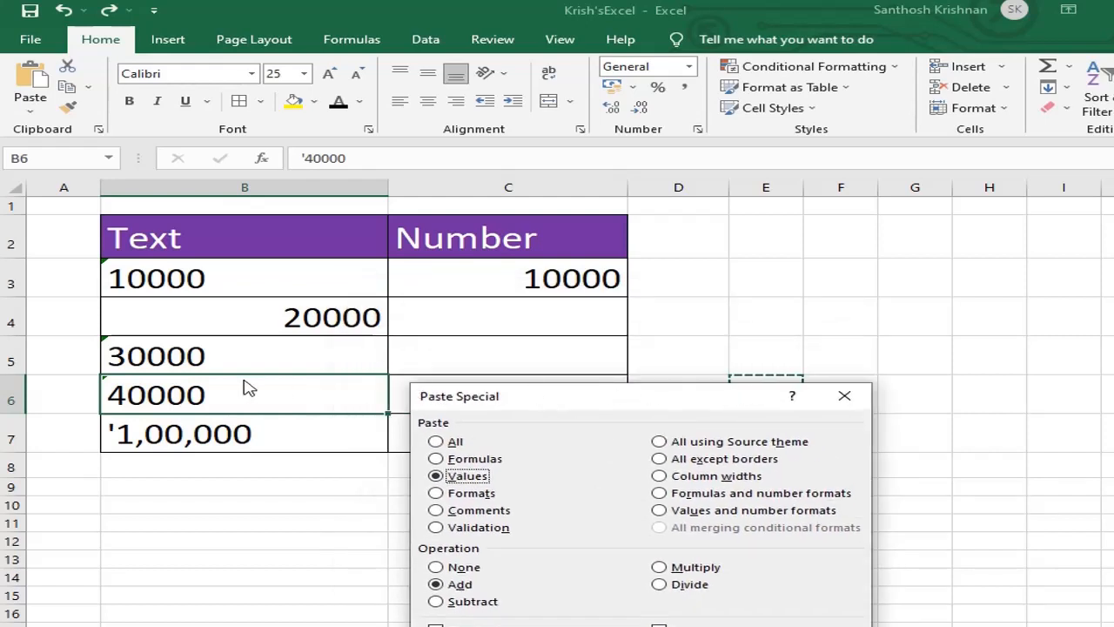
key(Return)
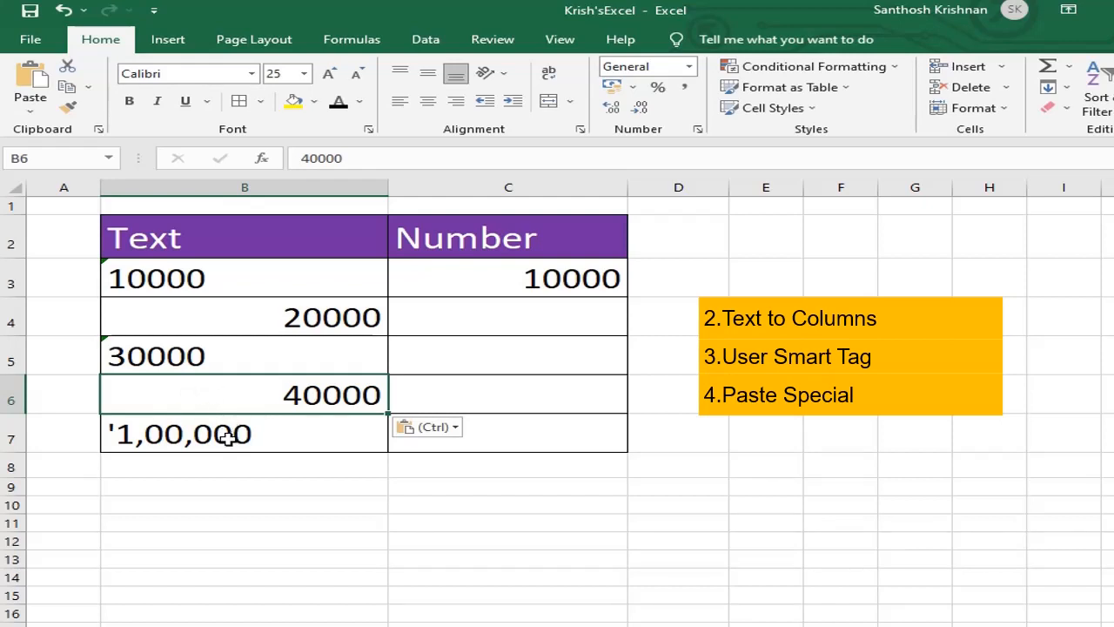
click(227, 440)
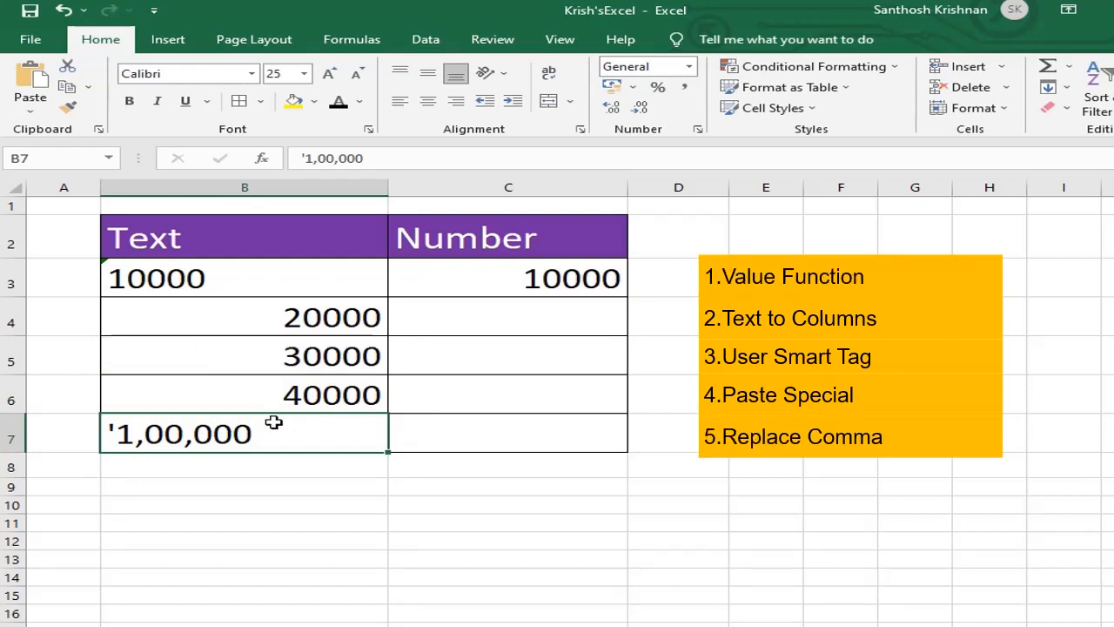
key(ctrl+f)
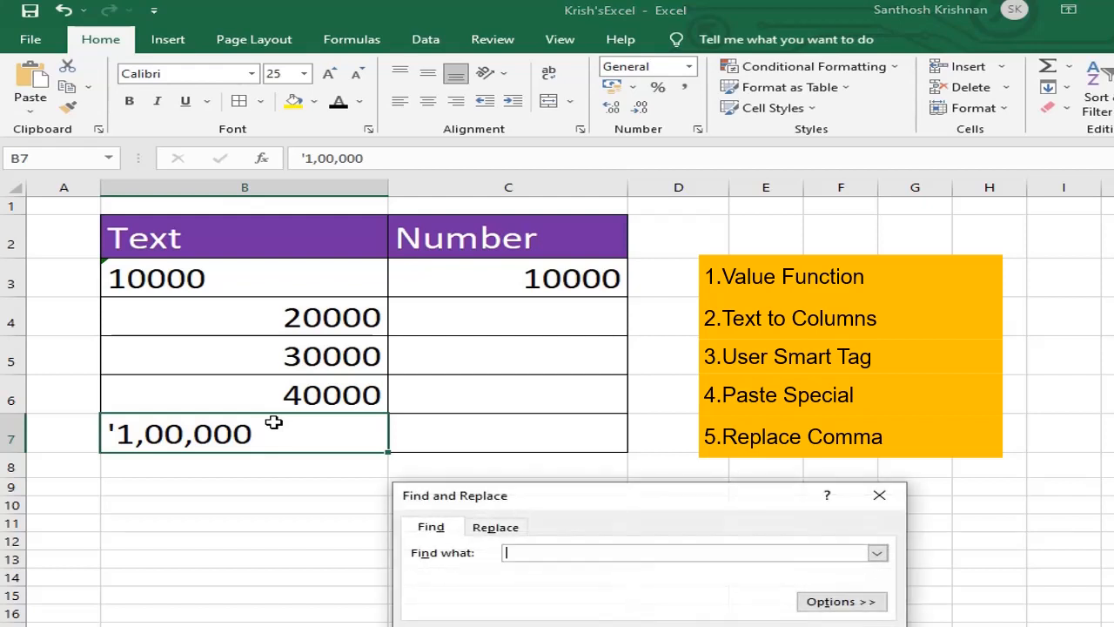
drag(626, 444, 427, 272)
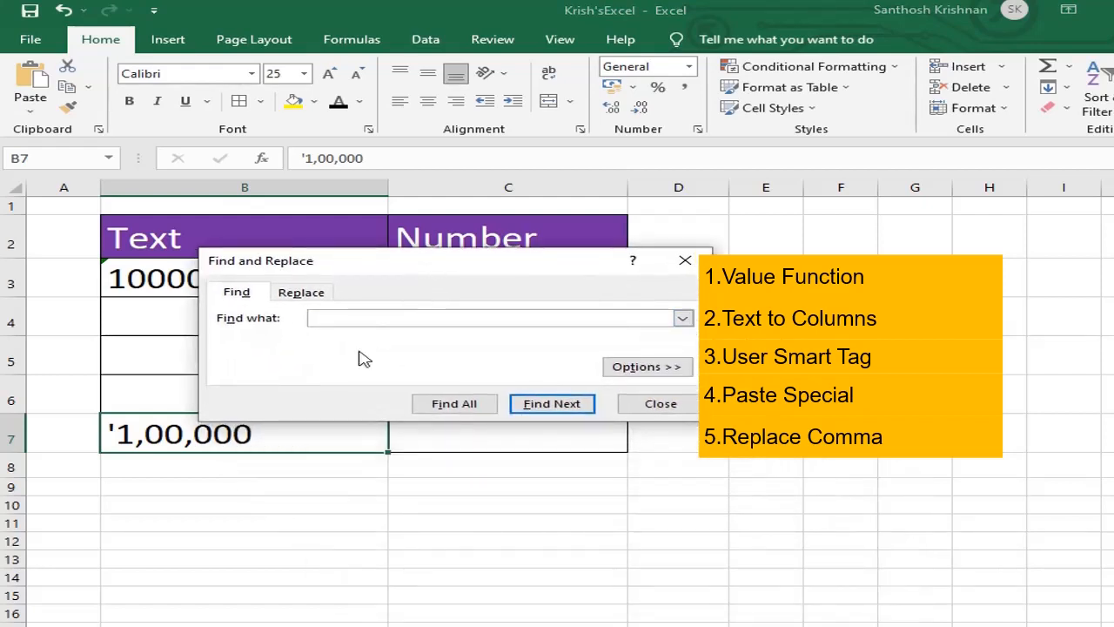
click(308, 298)
key(Escape)
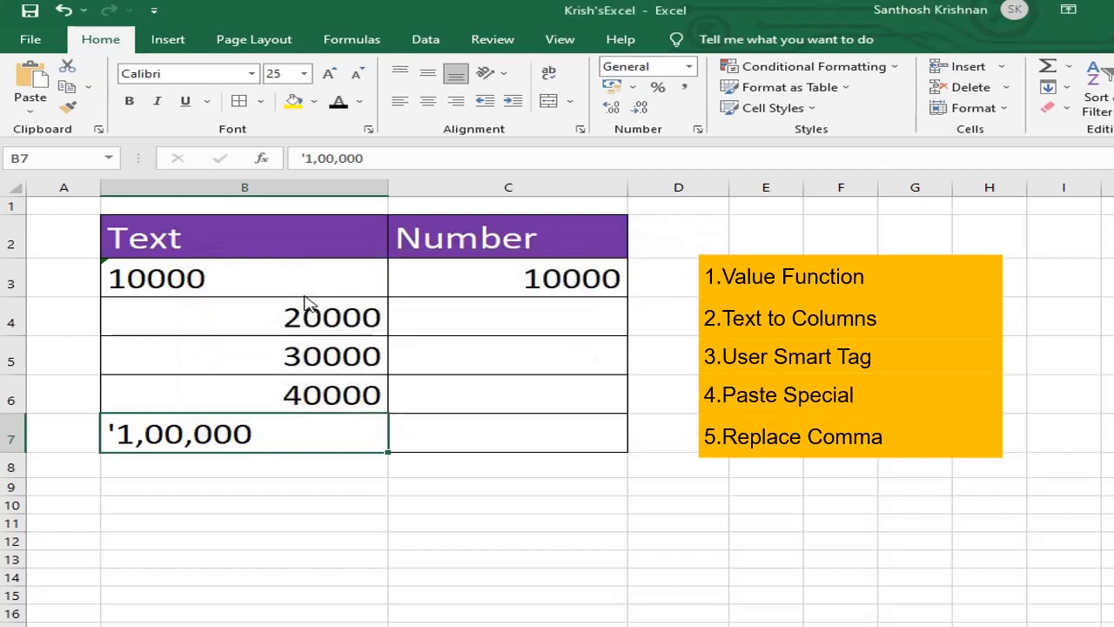
Remove the commas from the text in B7 by replacing "," with nothing.
key(ctrl+h)
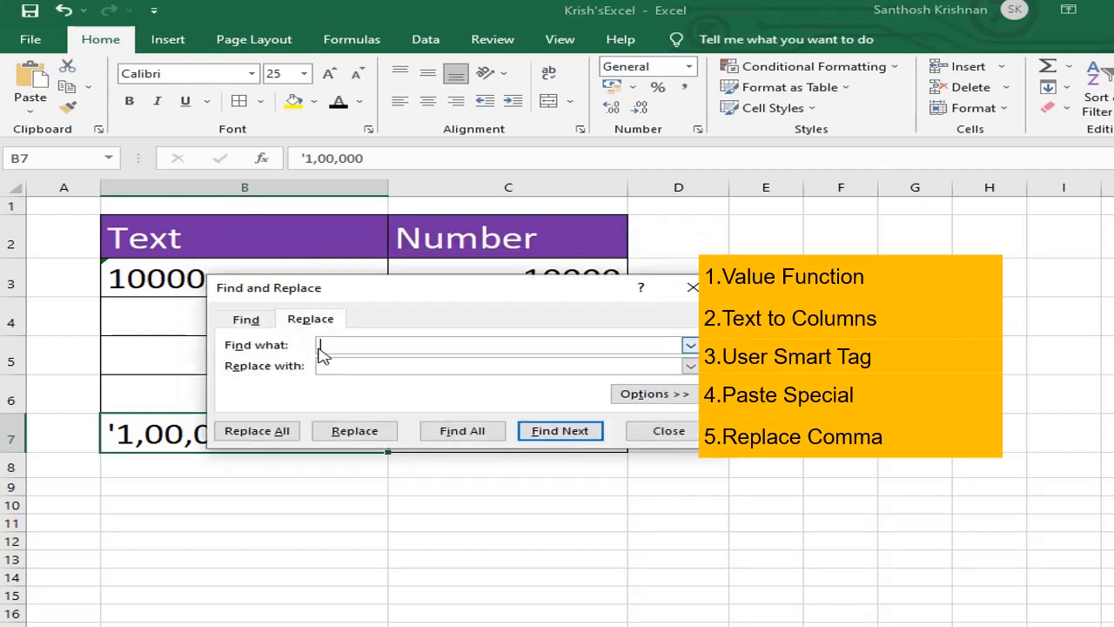
text(,)
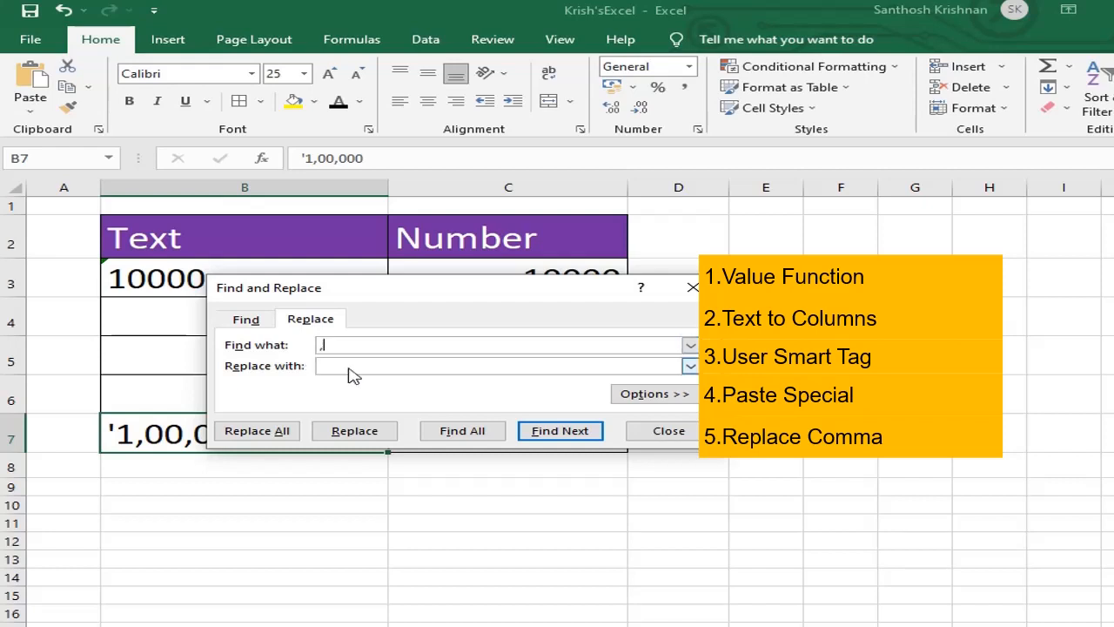
click(350, 367)
click(342, 434)
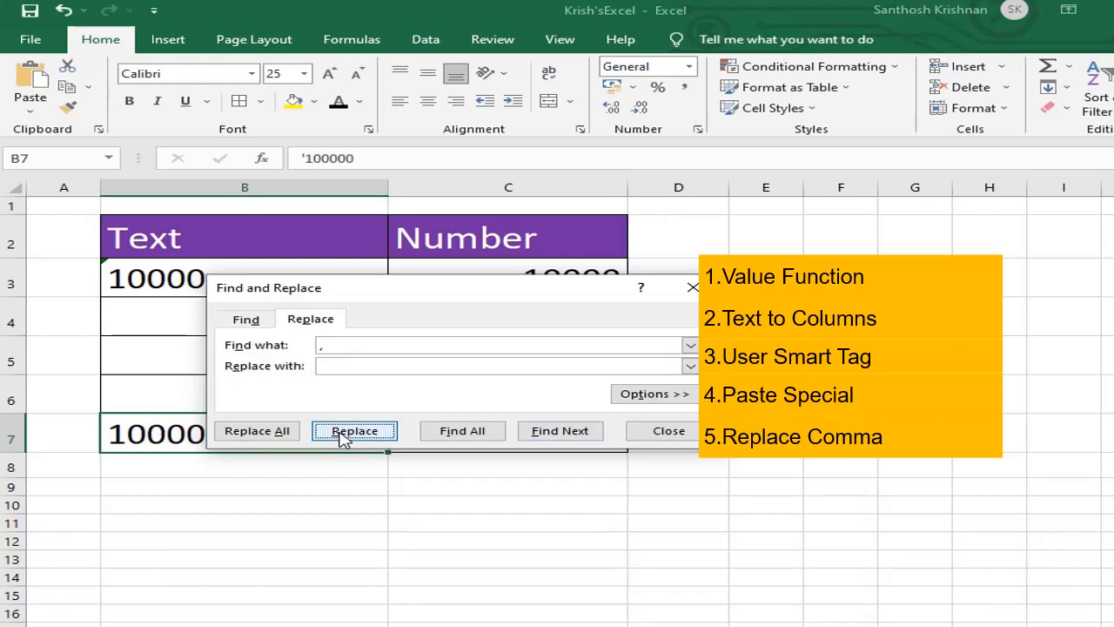
click(649, 432)
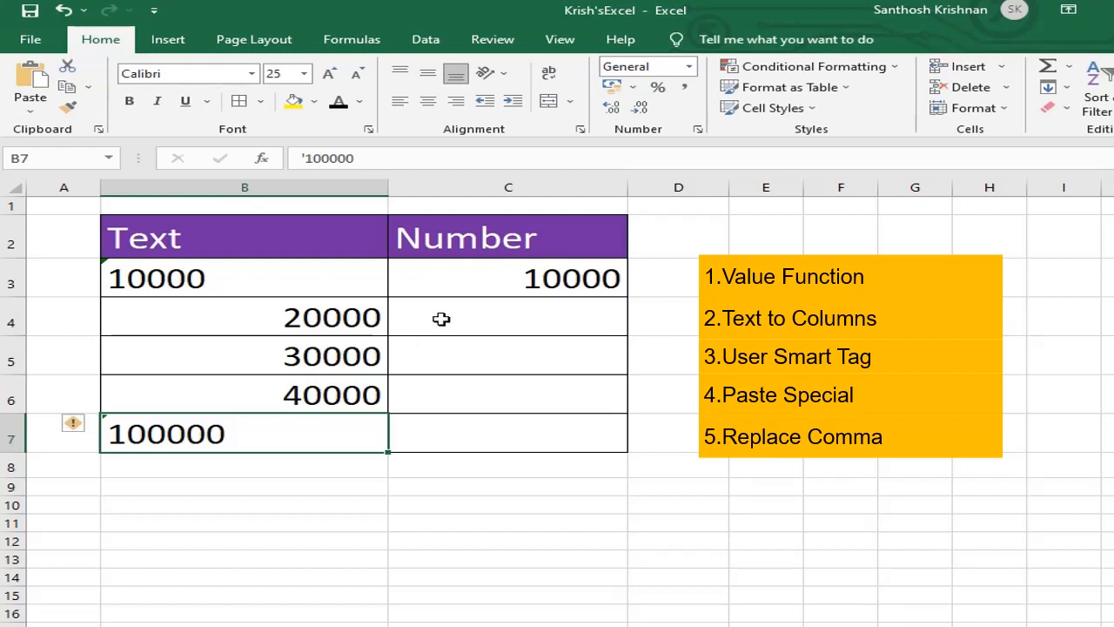
Replace the formula in C3 with =ISNUMBER(B3) to test whether B3 holds a number.
click(467, 281)
text(=INS)
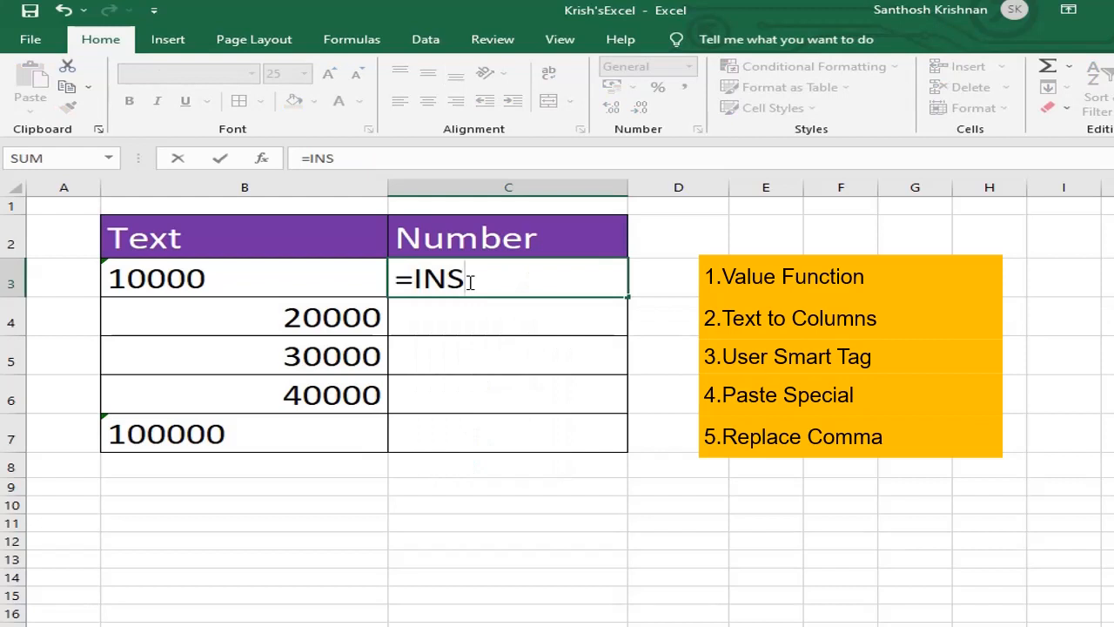
key(BackSpace)
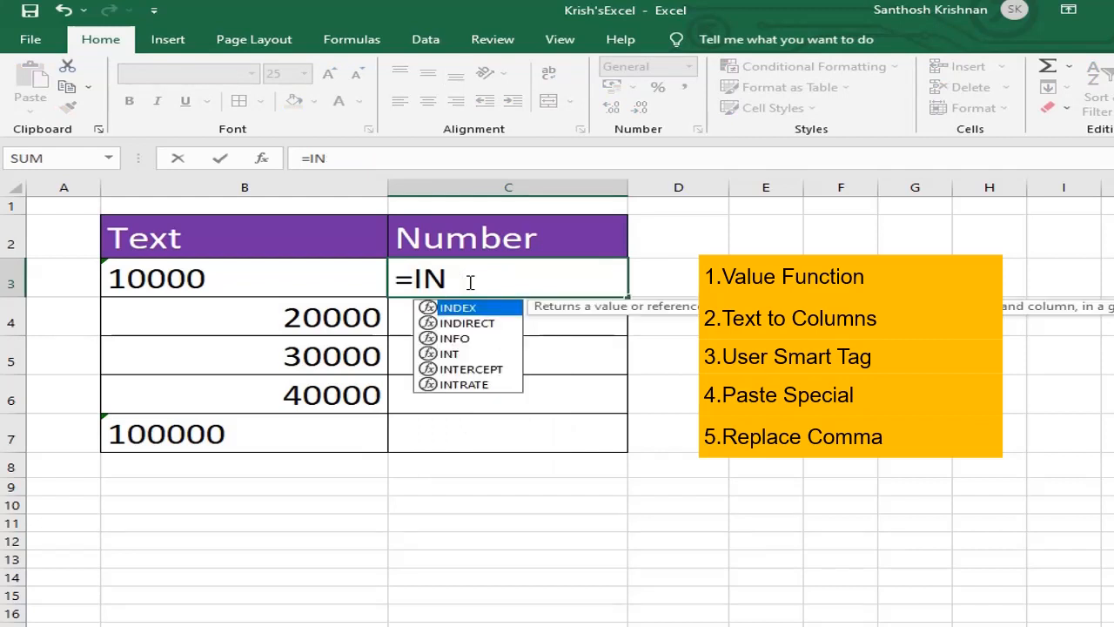
click(201, 278)
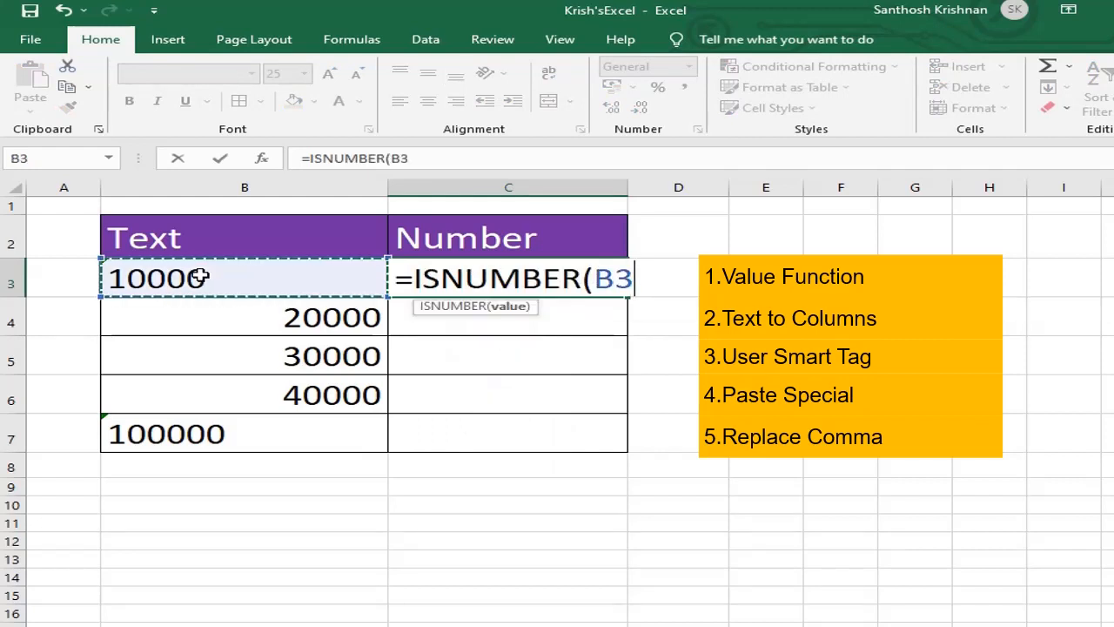
text())
key(Return)
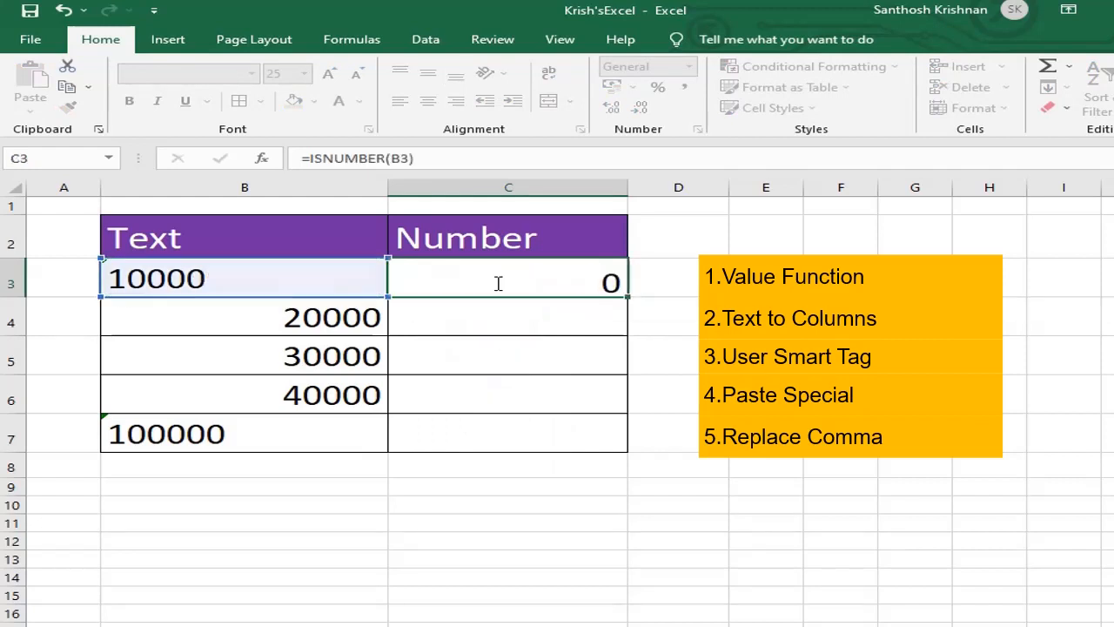
Fill the ISNUMBER formula from C3 down to C7.
drag(491, 279, 505, 394)
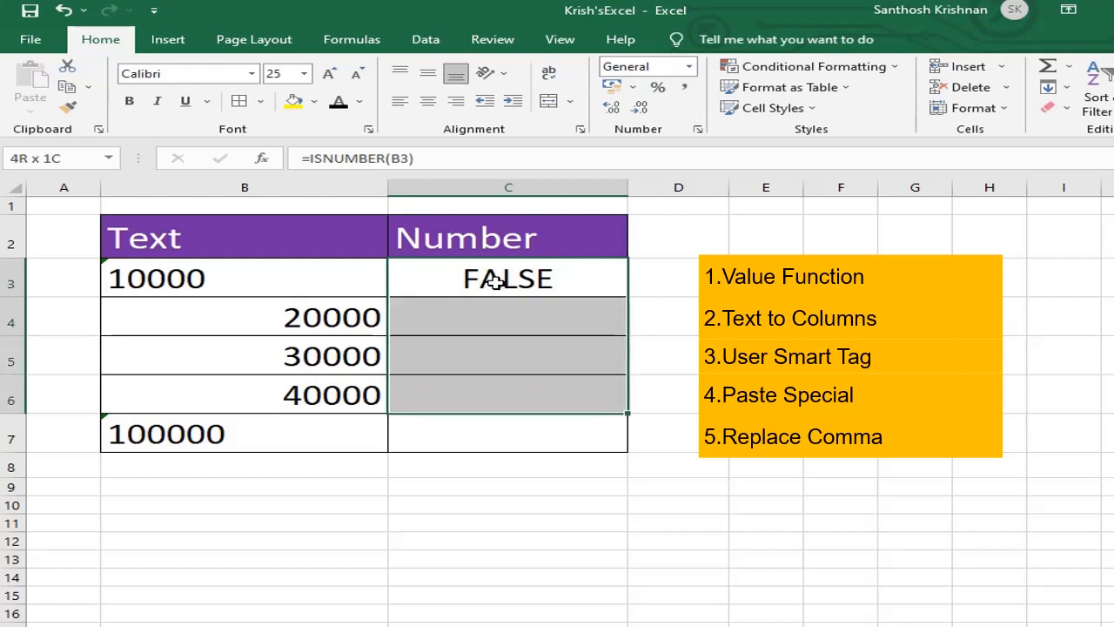
key(shift+Down)
key(ctrl+d)
key(Down)
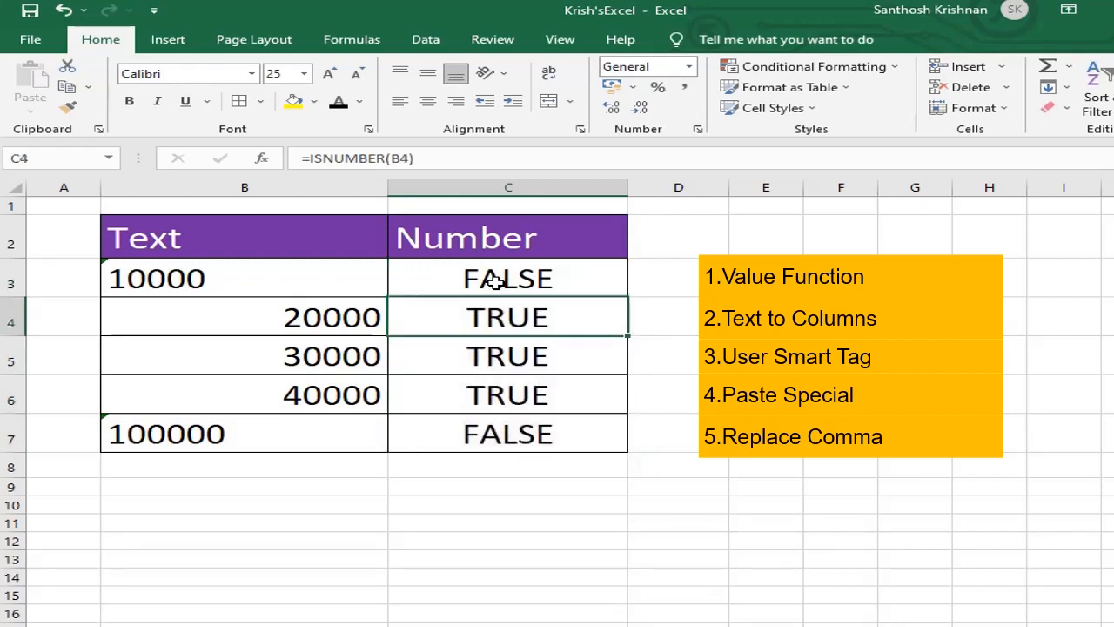
key(Down)
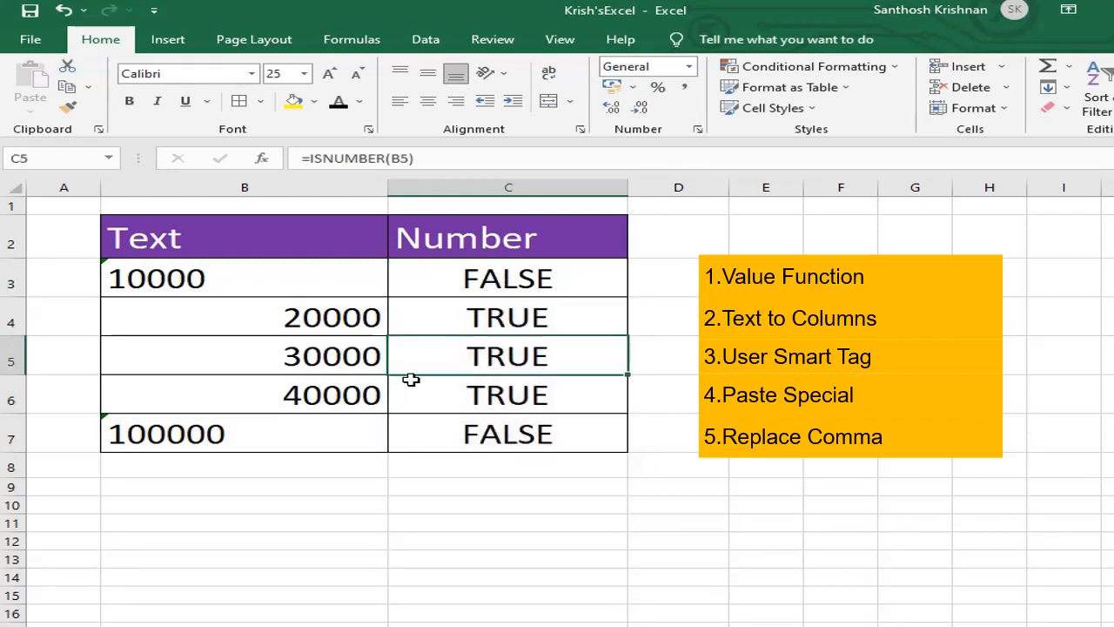
Convert the number stored as text in B3 to a number through its error-checking smart tag.
click(383, 292)
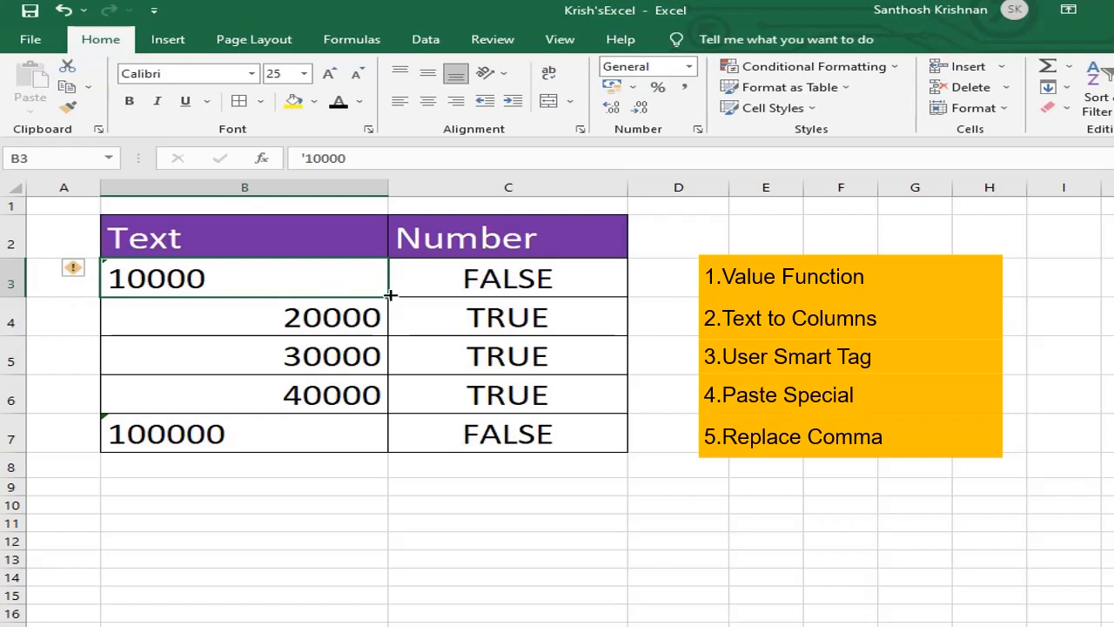
click(79, 264)
click(155, 315)
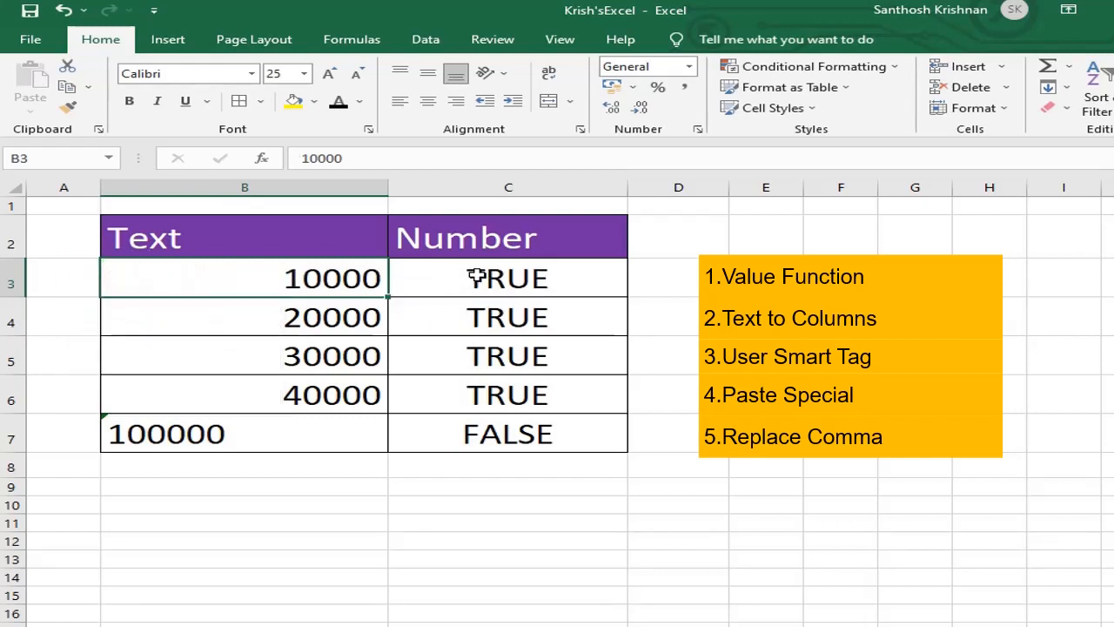
click(218, 435)
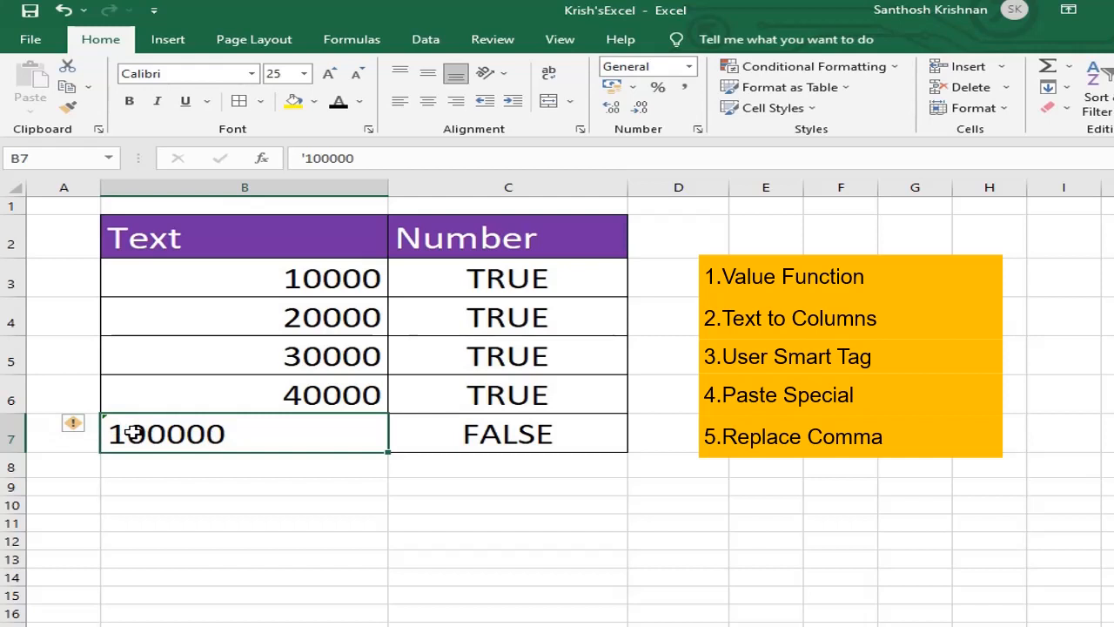
click(152, 488)
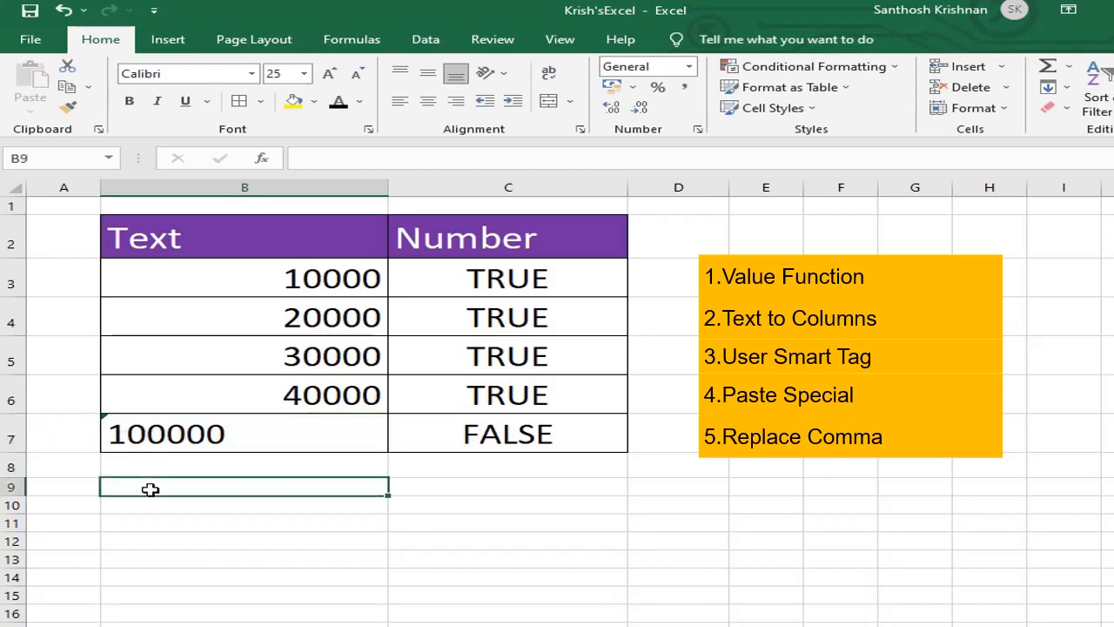
Delete the leading apostrophe from the 100000 entry in B7 so it is stored as a number.
click(154, 432)
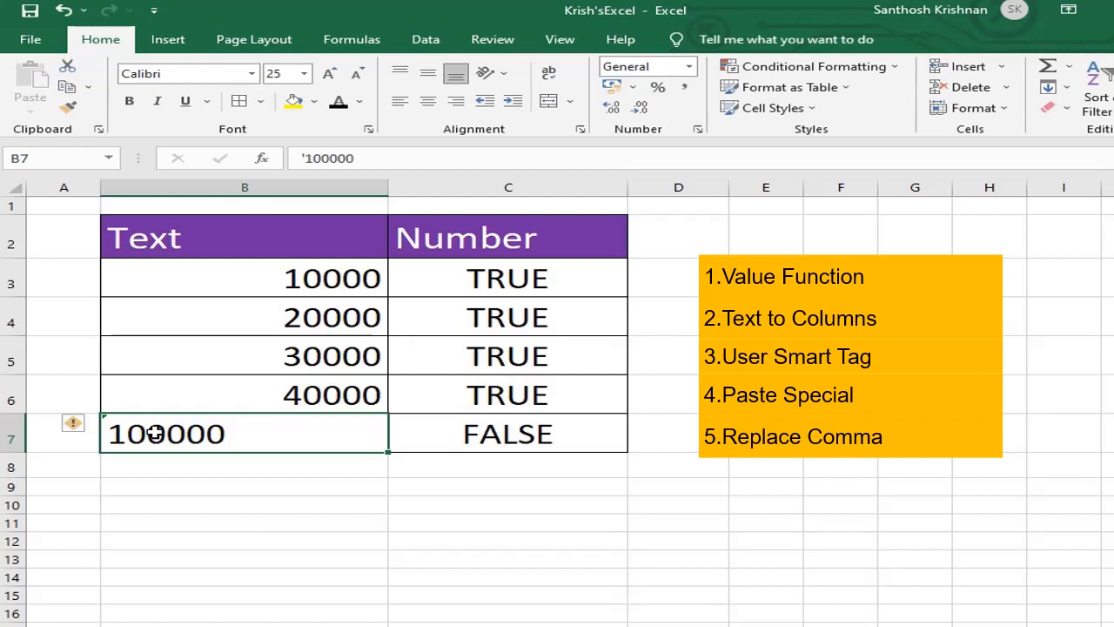
click(301, 158)
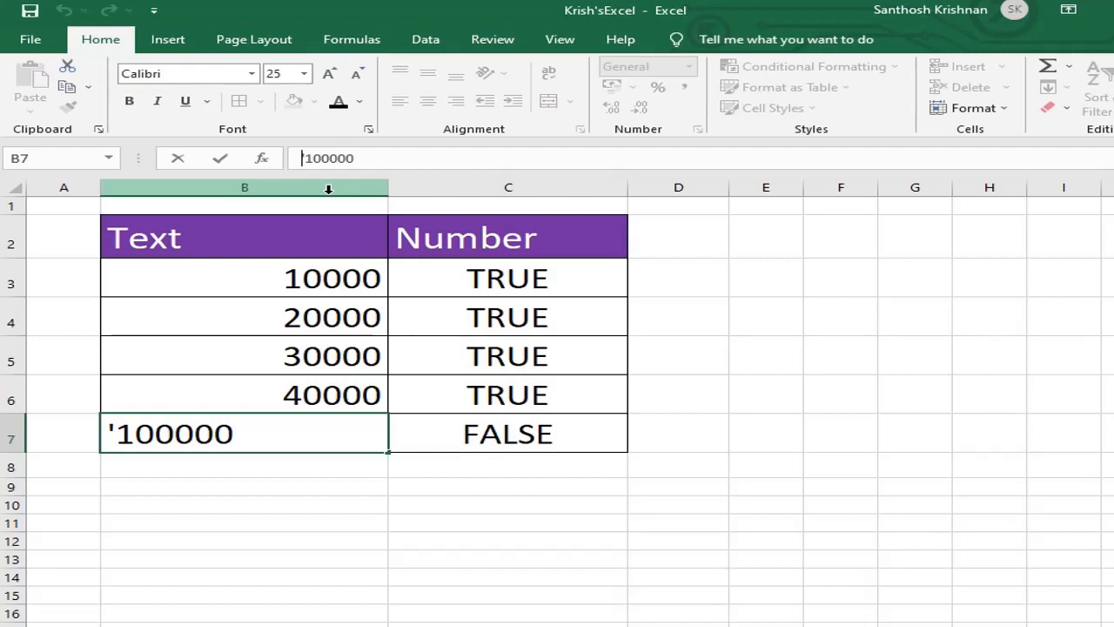
key(Delete)
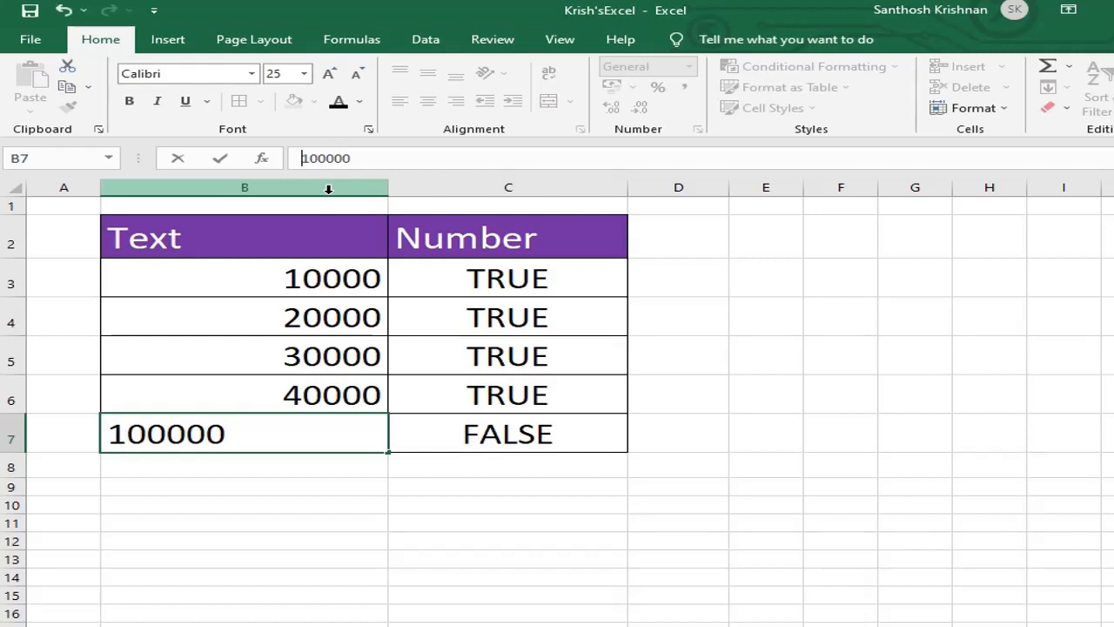
key(Tab)
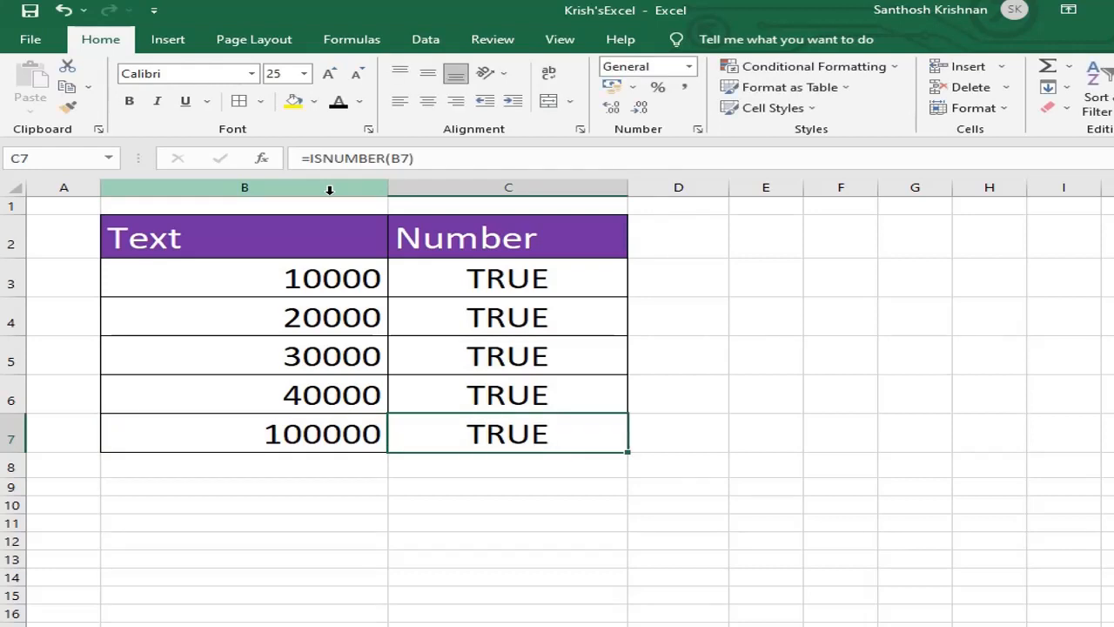
key(ctrl+Up)
key(Down)
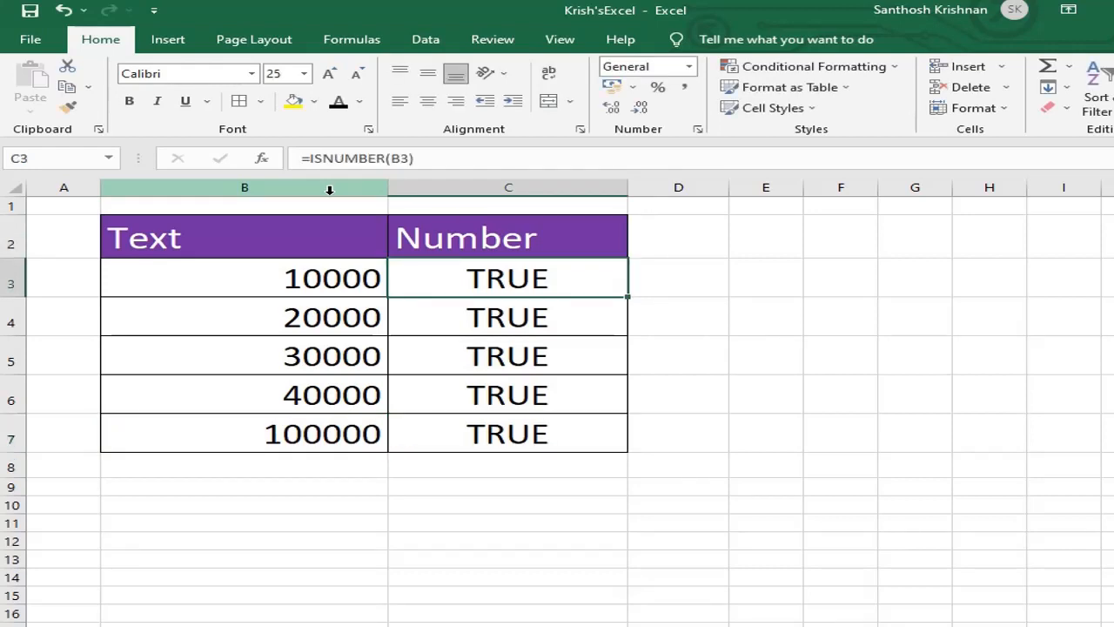
key(Left)
key(Right)
Wrap the B7 reference in C7's formula with VALUE so it reads =ISNUMBER(VALUE(B7)).
click(513, 426)
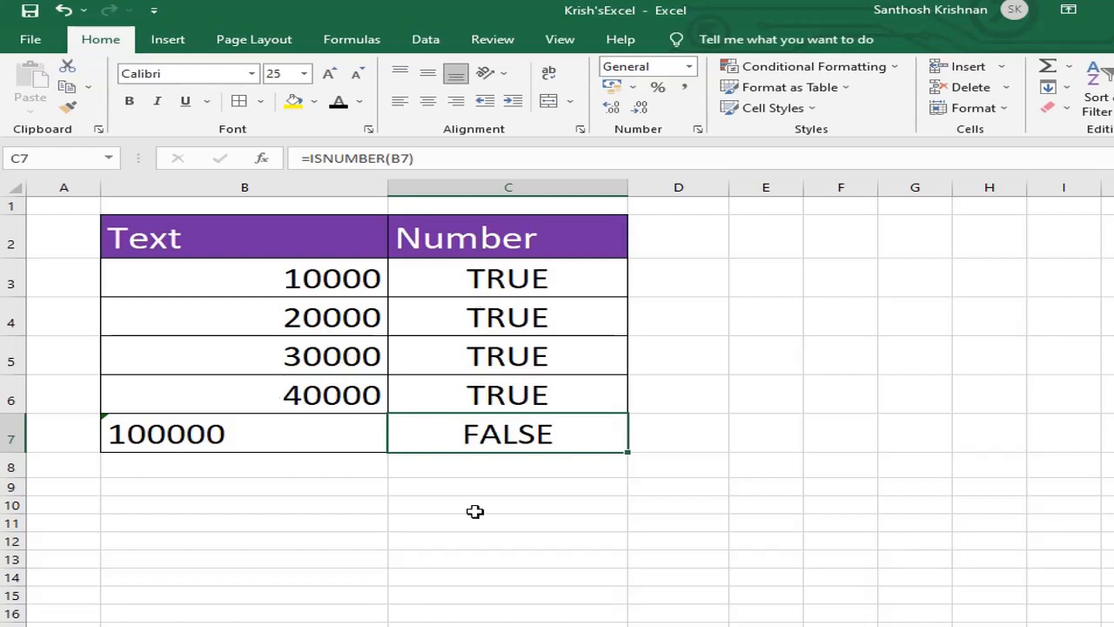
double_click(466, 440)
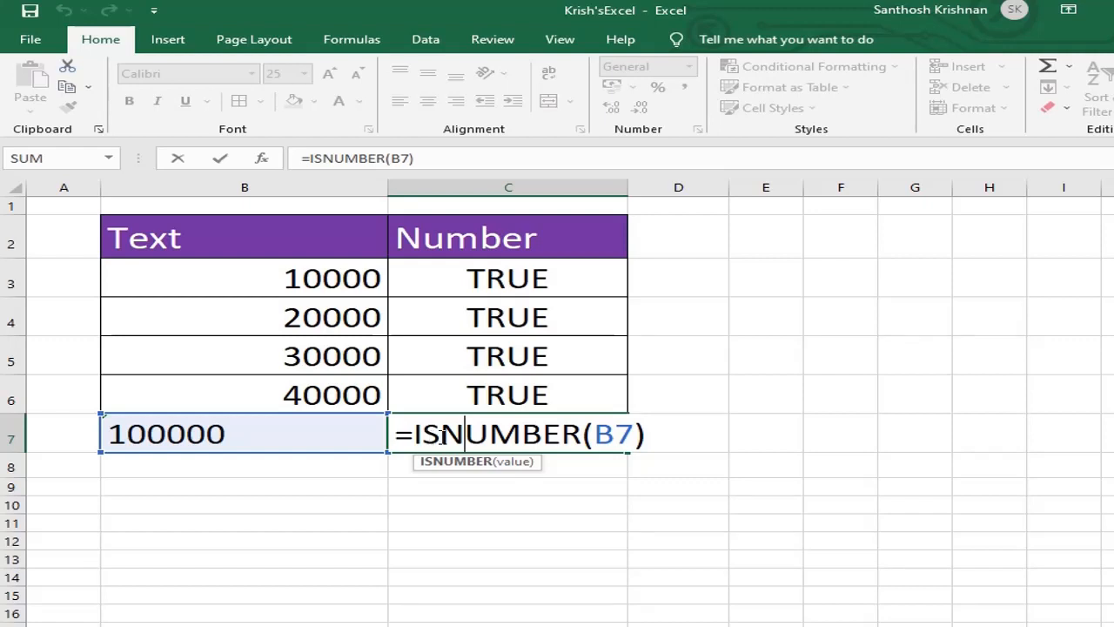
click(601, 435)
text(VALUE()
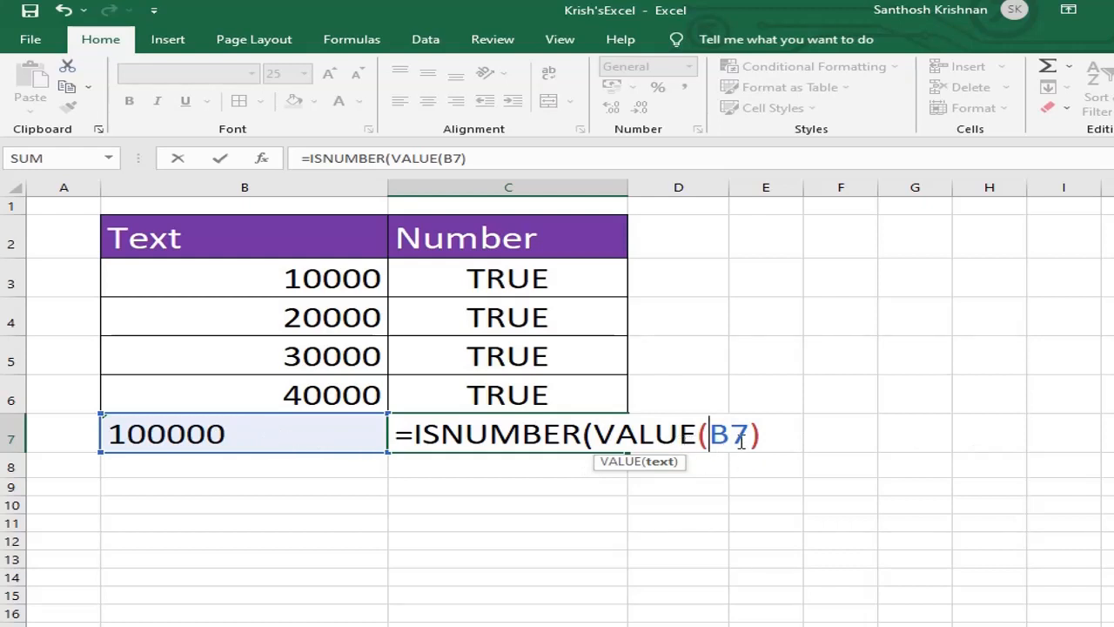
click(775, 438)
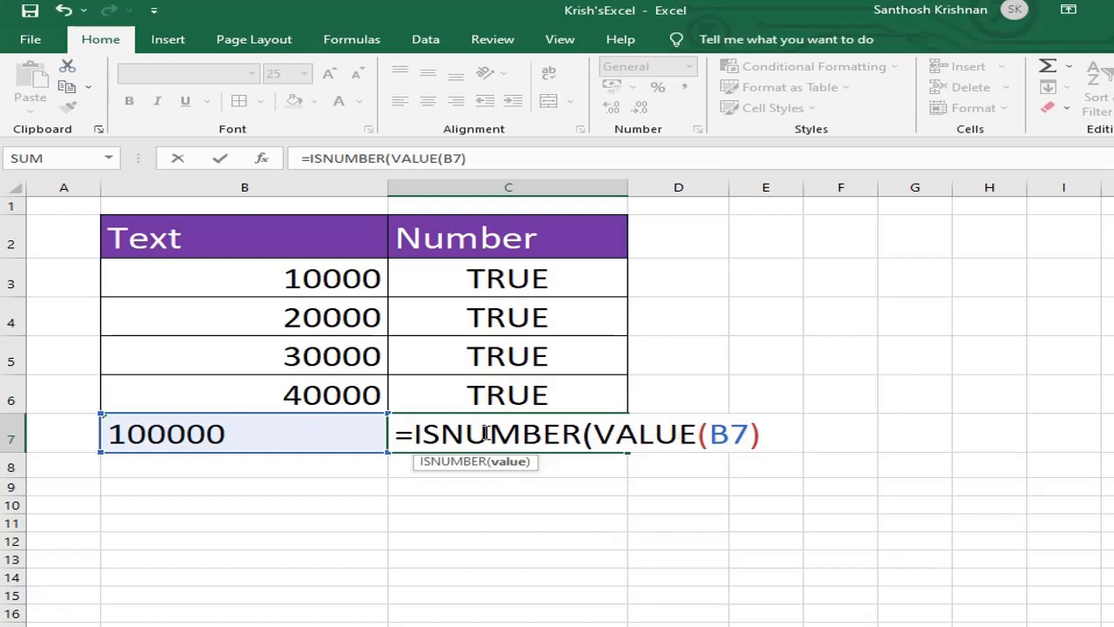
text())
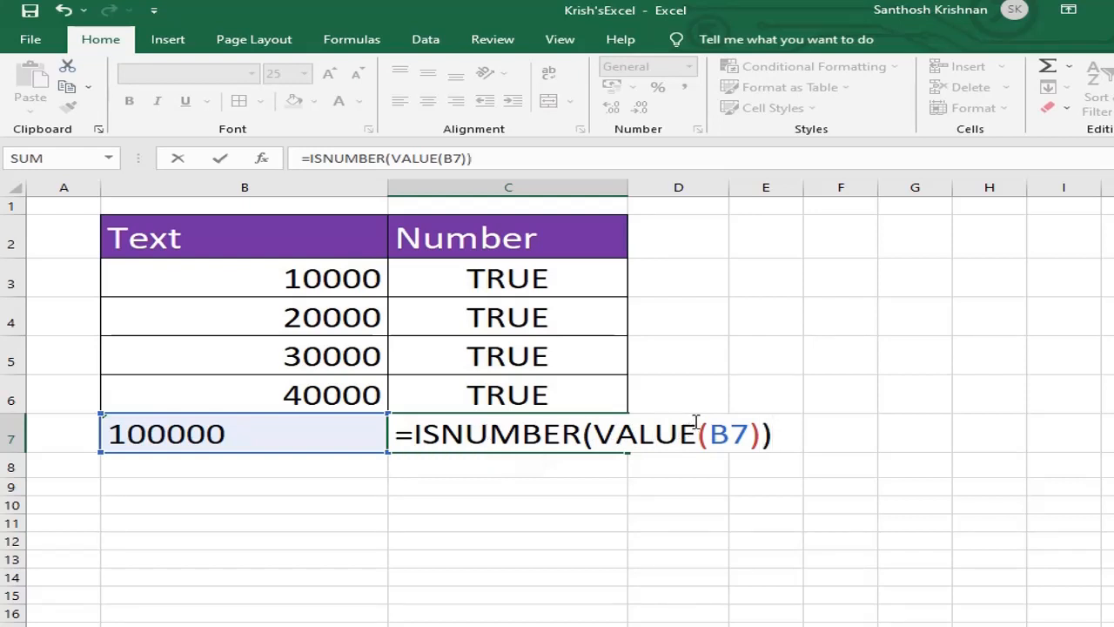
key(ctrl+Return)
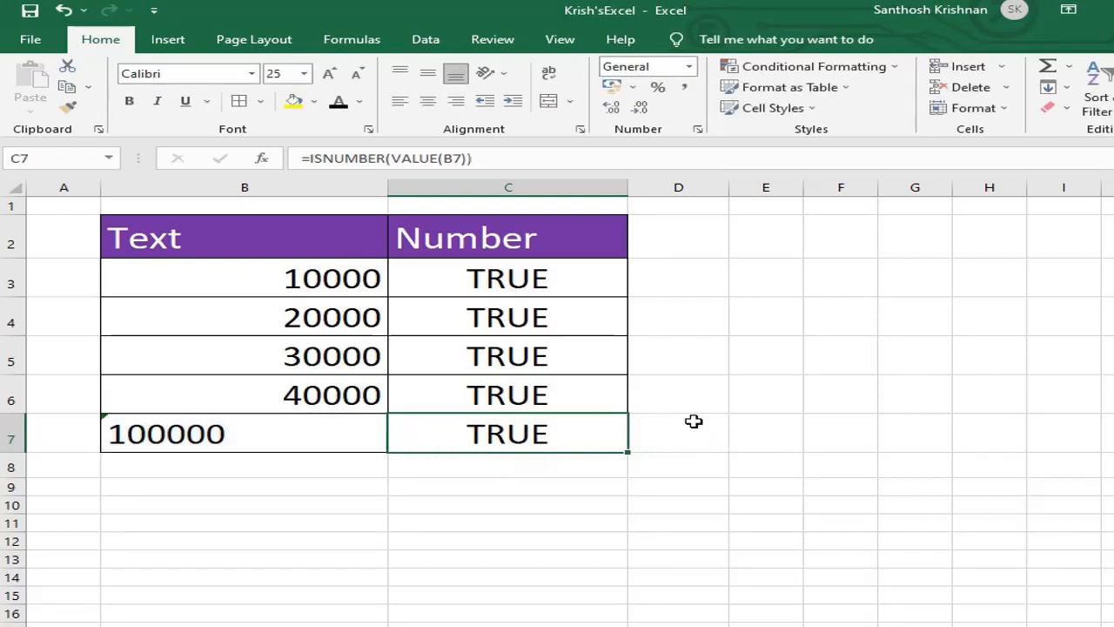
double_click(510, 430)
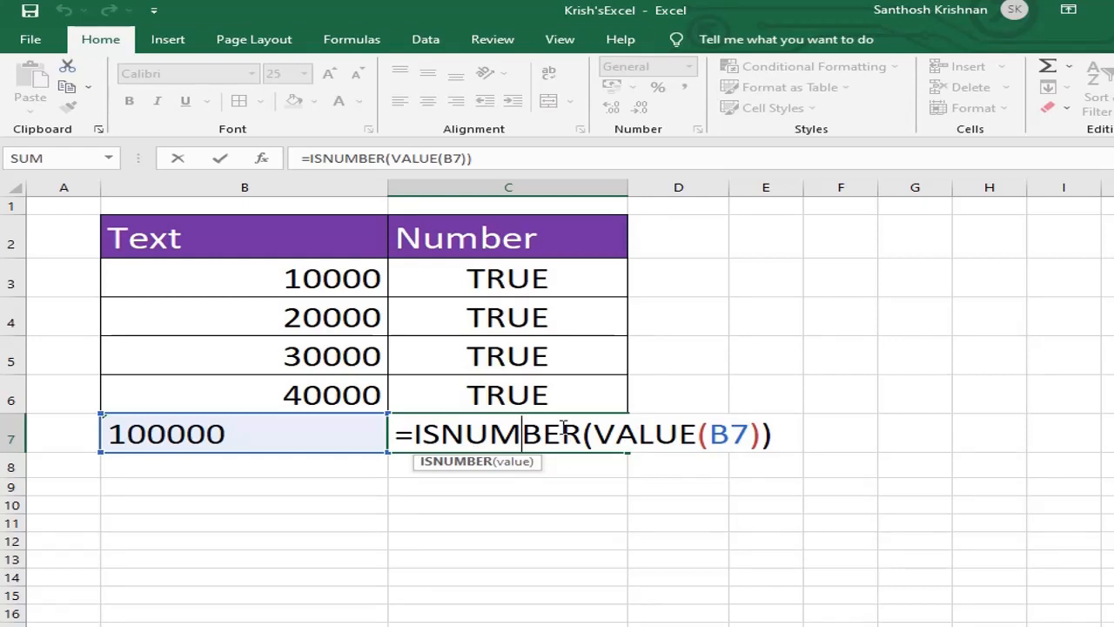
key(Return)
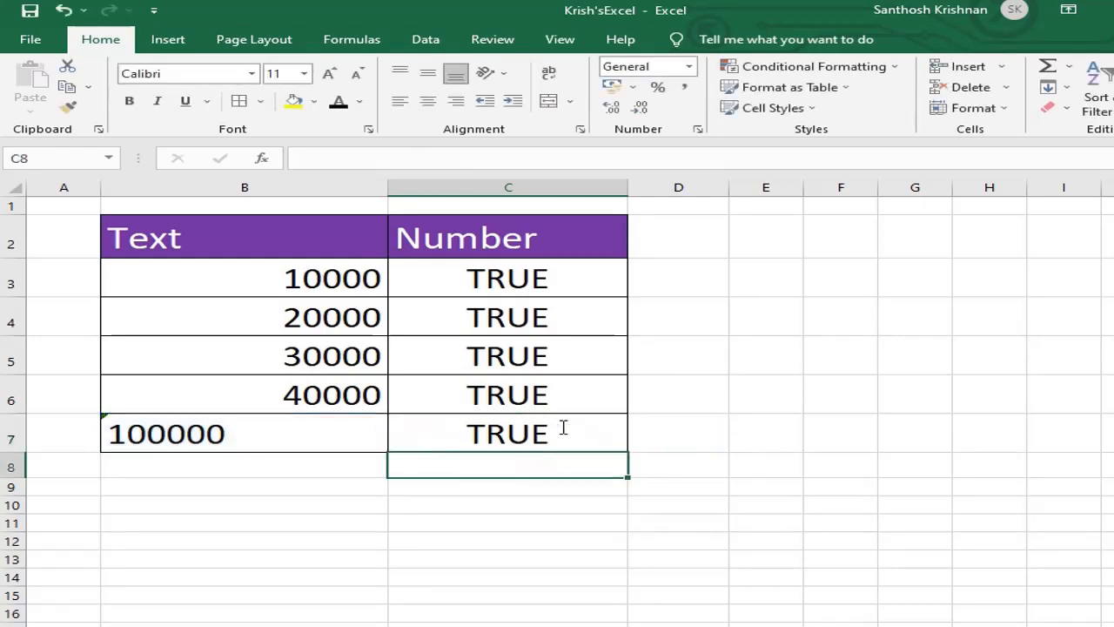